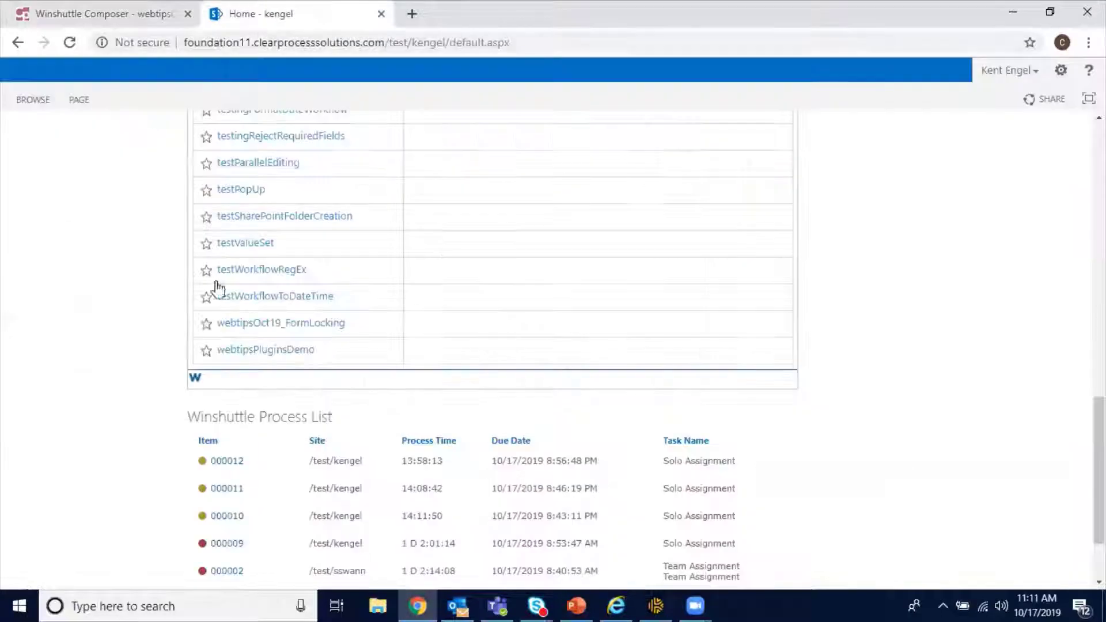
Switch to Winshuttle Composer and show the webtipsOct19_FormLocking form's Originator View.
{"action": "scroll", "coordinate": [434, 196], "scroll_direction": "up", "scroll_amount": 10}
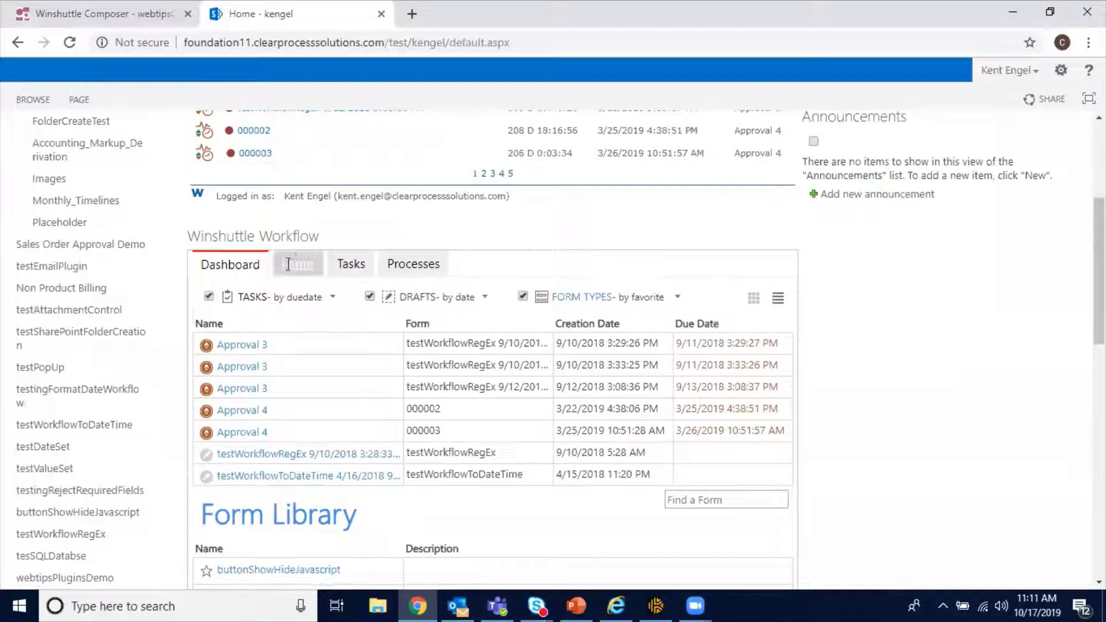
{"action": "left_click", "coordinate": [96, 17]}
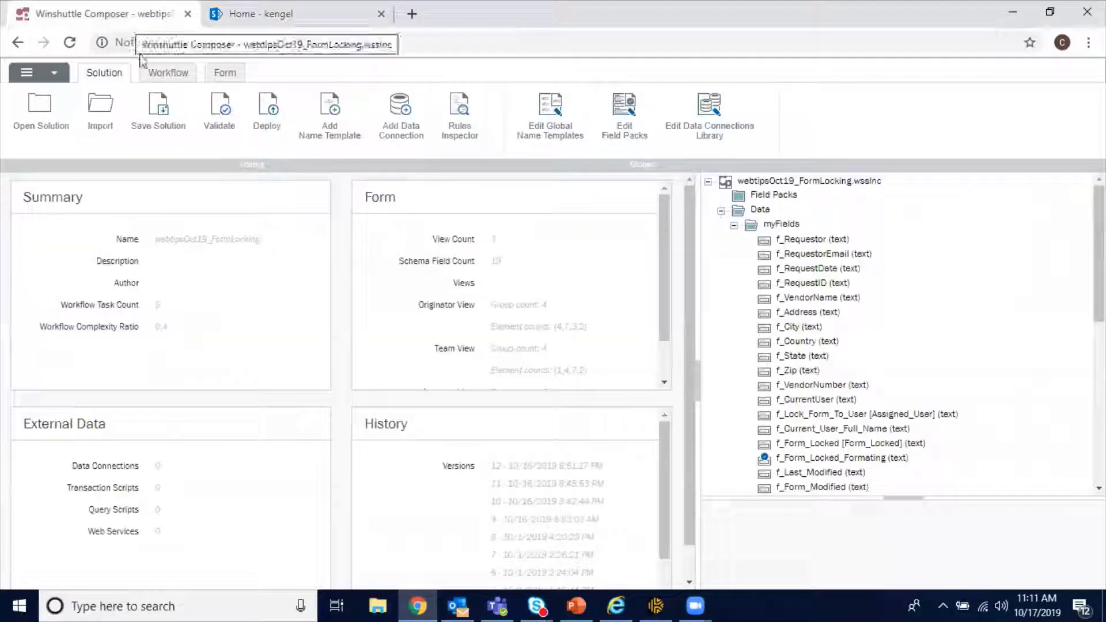
{"action": "left_click", "coordinate": [240, 81]}
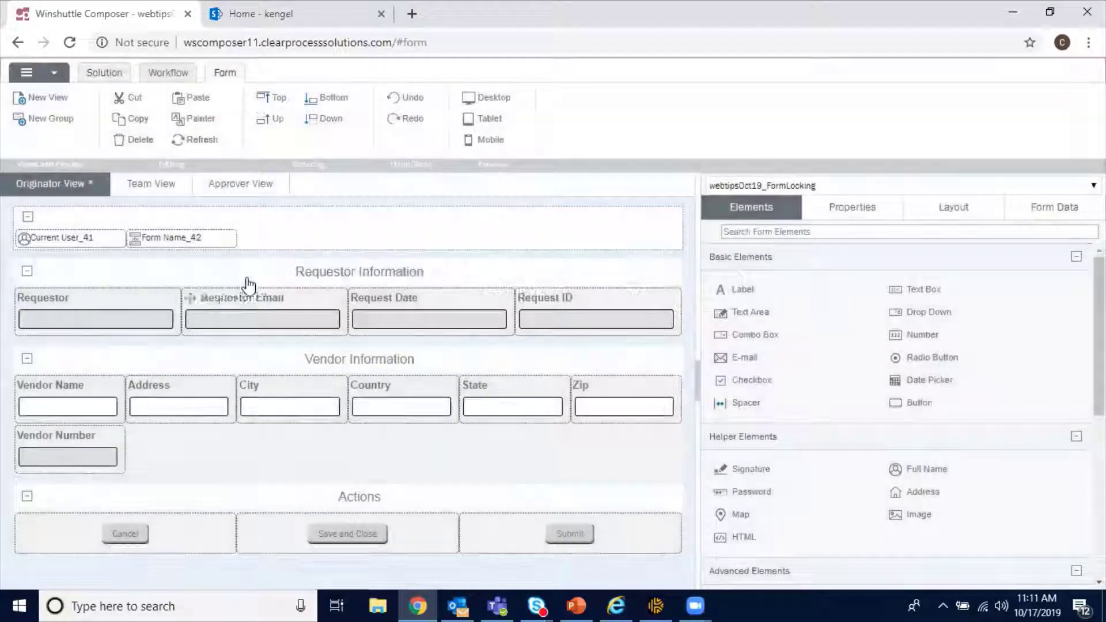
Review the form-locking workflow diagram and inspect the Team Assignment swim lane's participant properties.
{"action": "left_click", "coordinate": [168, 73]}
{"action": "scroll", "coordinate": [213, 382], "scroll_direction": "down", "scroll_amount": 1}
{"action": "scroll", "coordinate": [213, 370], "scroll_direction": "up", "scroll_amount": 1}
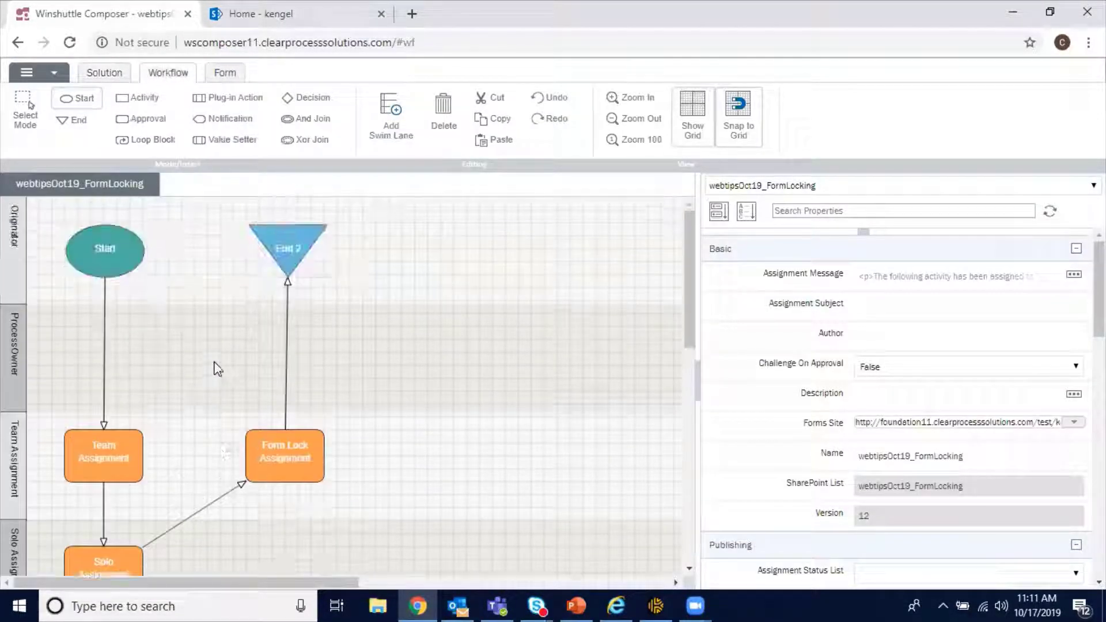
{"action": "scroll", "coordinate": [223, 362], "scroll_direction": "down", "scroll_amount": 1}
{"action": "scroll", "coordinate": [222, 358], "scroll_direction": "up", "scroll_amount": 1}
{"action": "scroll", "coordinate": [157, 275], "scroll_direction": "down", "scroll_amount": 1}
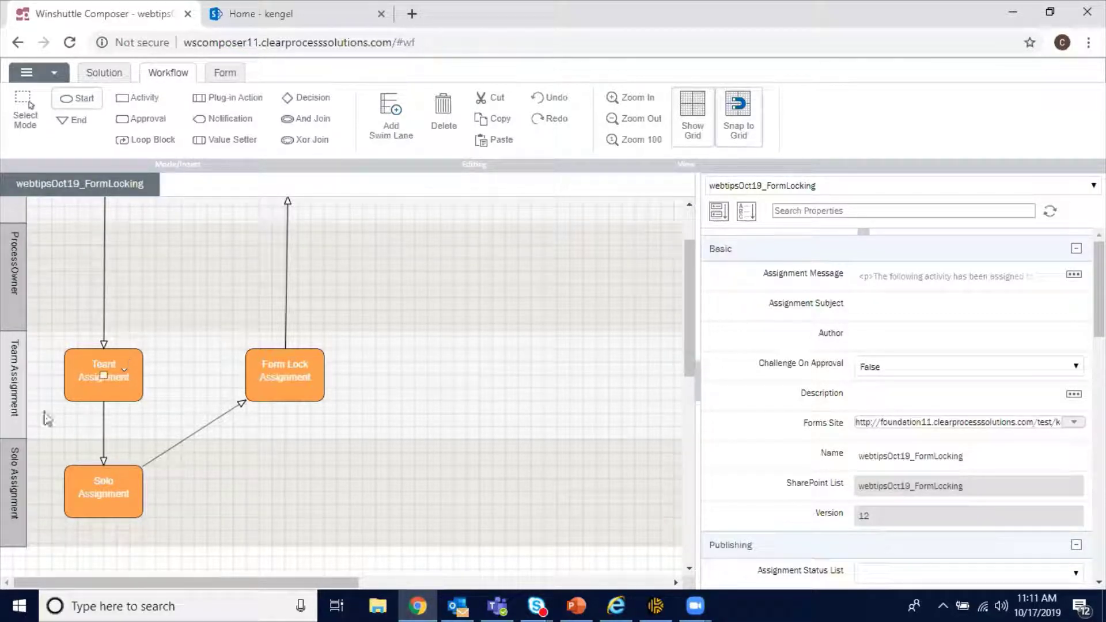
{"action": "left_click", "coordinate": [22, 361]}
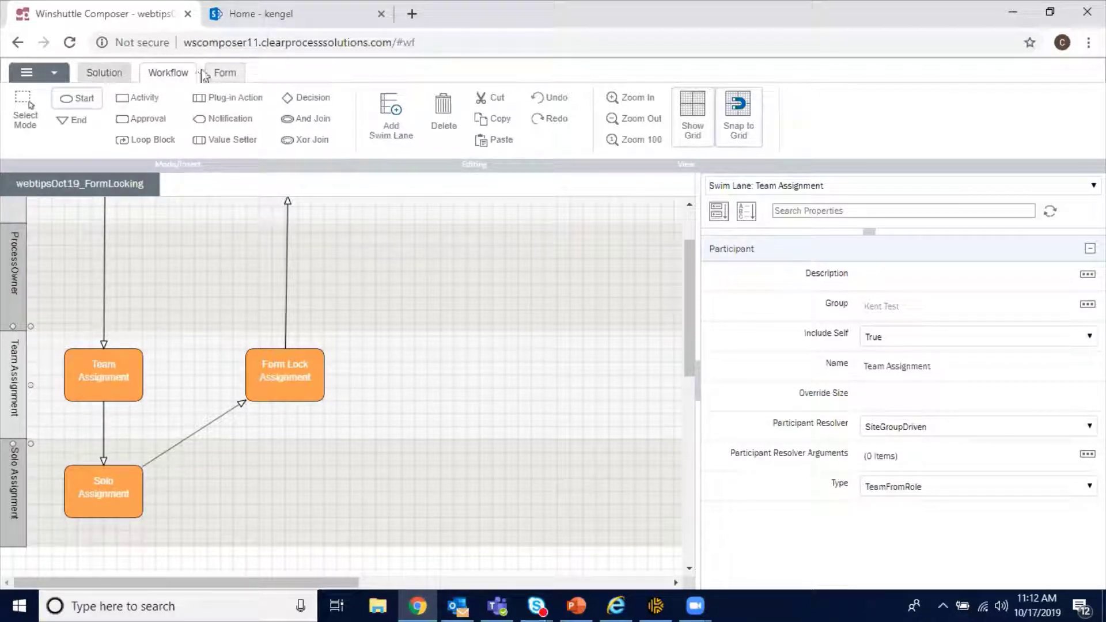
Inspect the properties of the Accept Task button in the form's Team View.
{"action": "left_click", "coordinate": [222, 73]}
{"action": "left_click", "coordinate": [151, 184]}
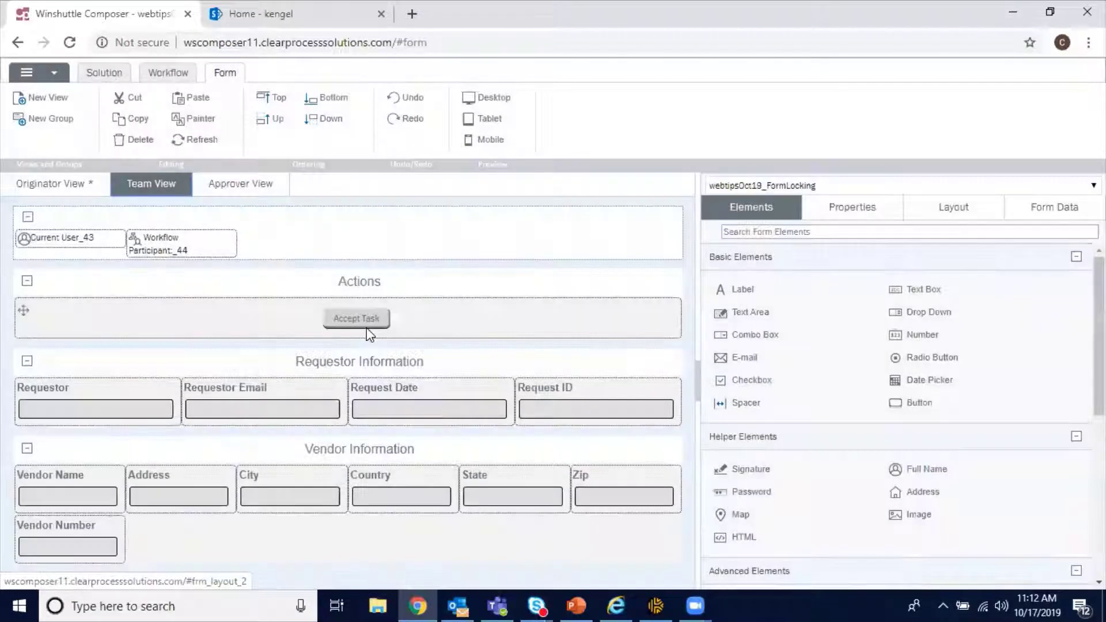
{"action": "left_click", "coordinate": [420, 326]}
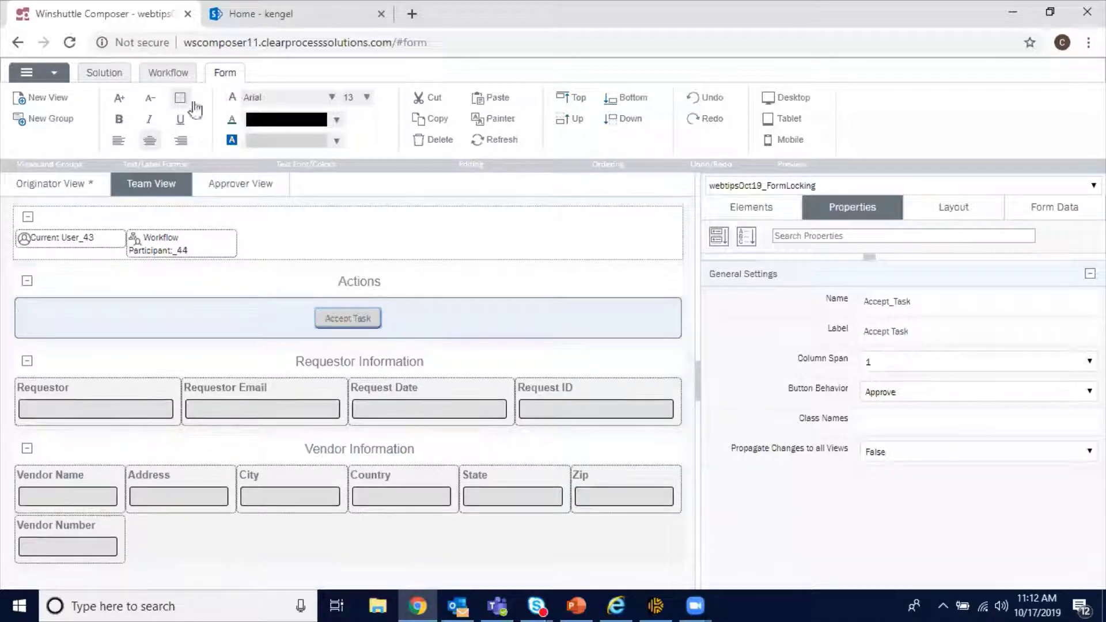
Inspect the Solo Assignment node in the workflow and look through the form's Approver View.
{"action": "left_click", "coordinate": [183, 75]}
{"action": "left_click", "coordinate": [133, 494]}
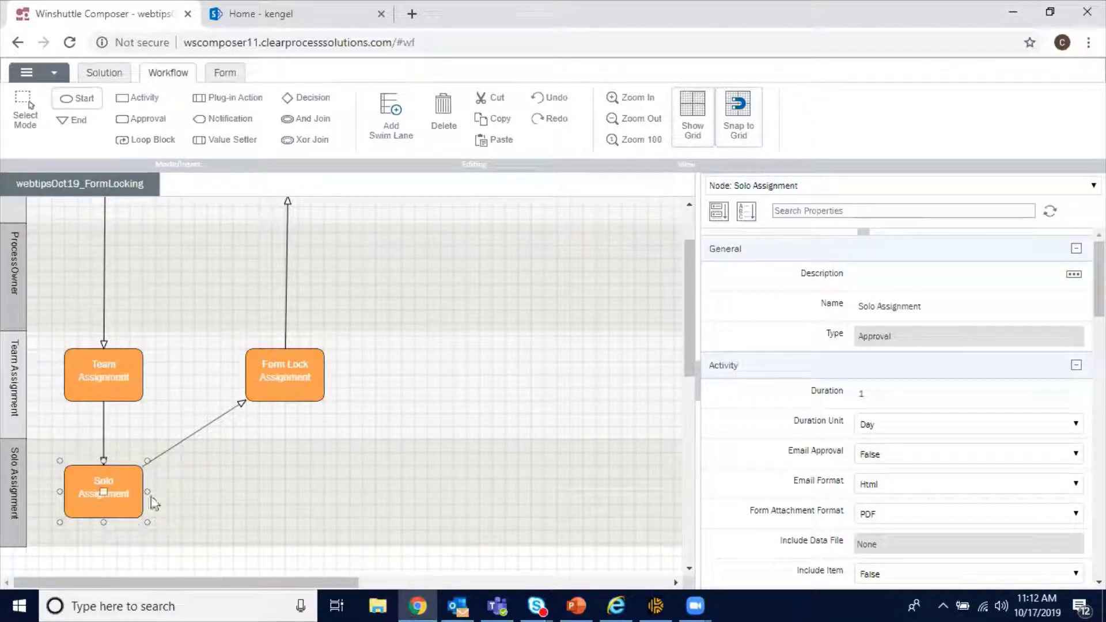
{"action": "left_click", "coordinate": [225, 72]}
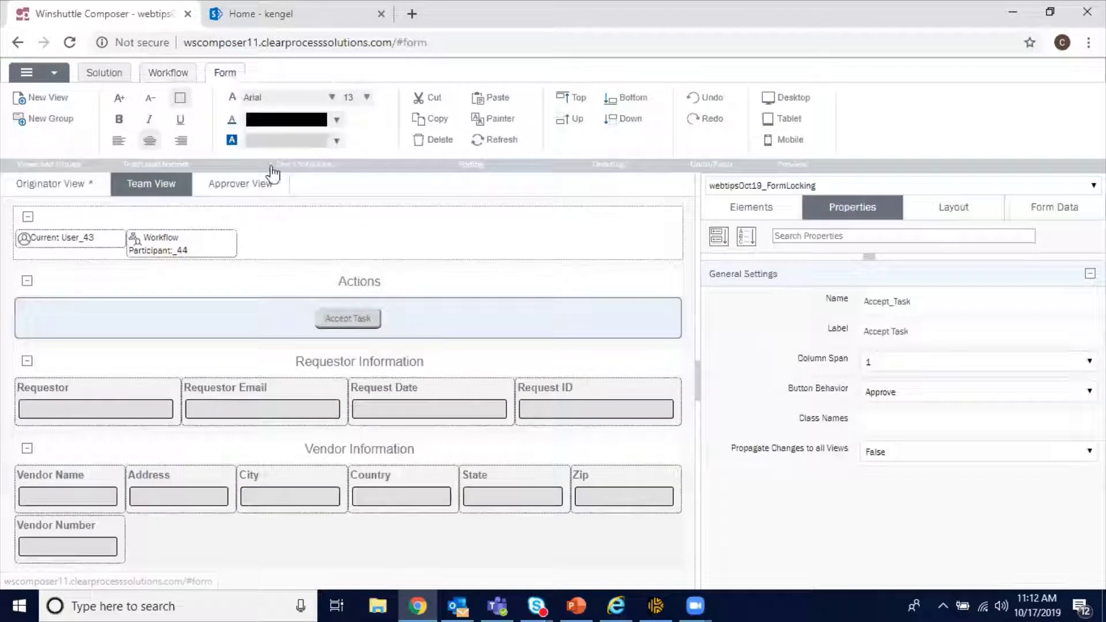
{"action": "left_click", "coordinate": [266, 196]}
{"action": "scroll", "coordinate": [187, 478], "scroll_direction": "down", "scroll_amount": 2}
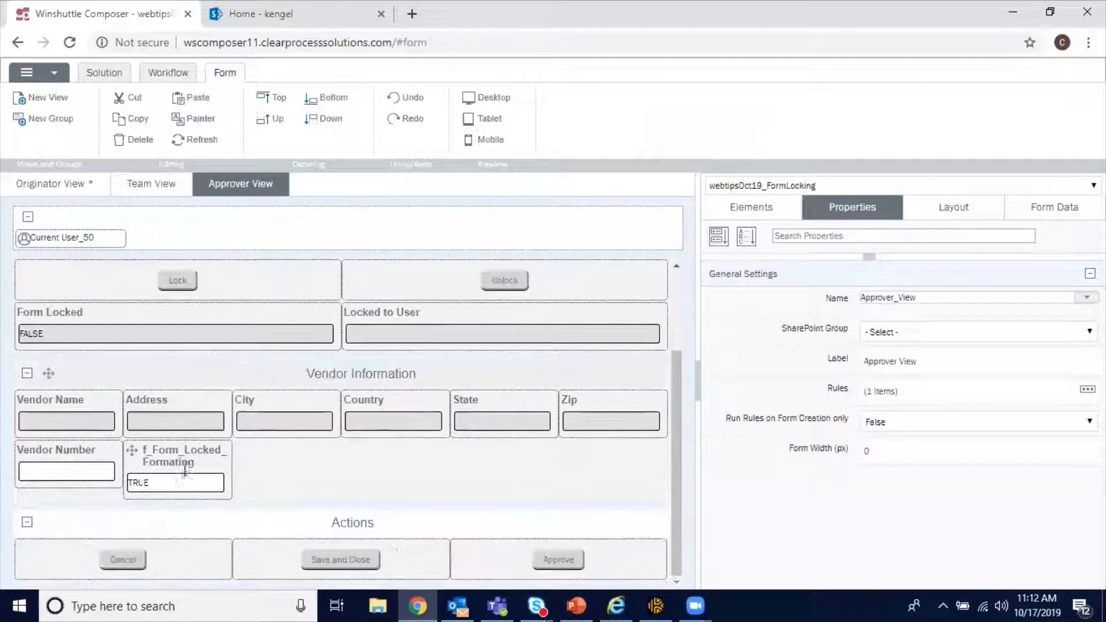
{"action": "scroll", "coordinate": [192, 473], "scroll_direction": "up", "scroll_amount": 3}
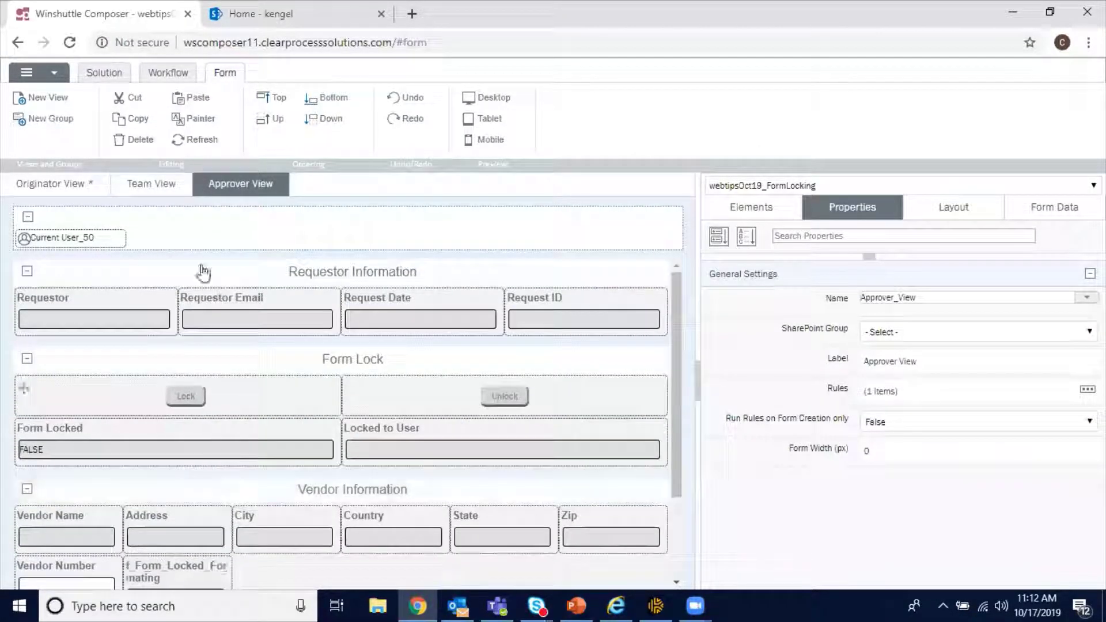
Check the form's Originator View, and inspect the workflow's Form Lock Assignment node and its Team Assignment swim lane.
{"action": "left_click", "coordinate": [26, 186]}
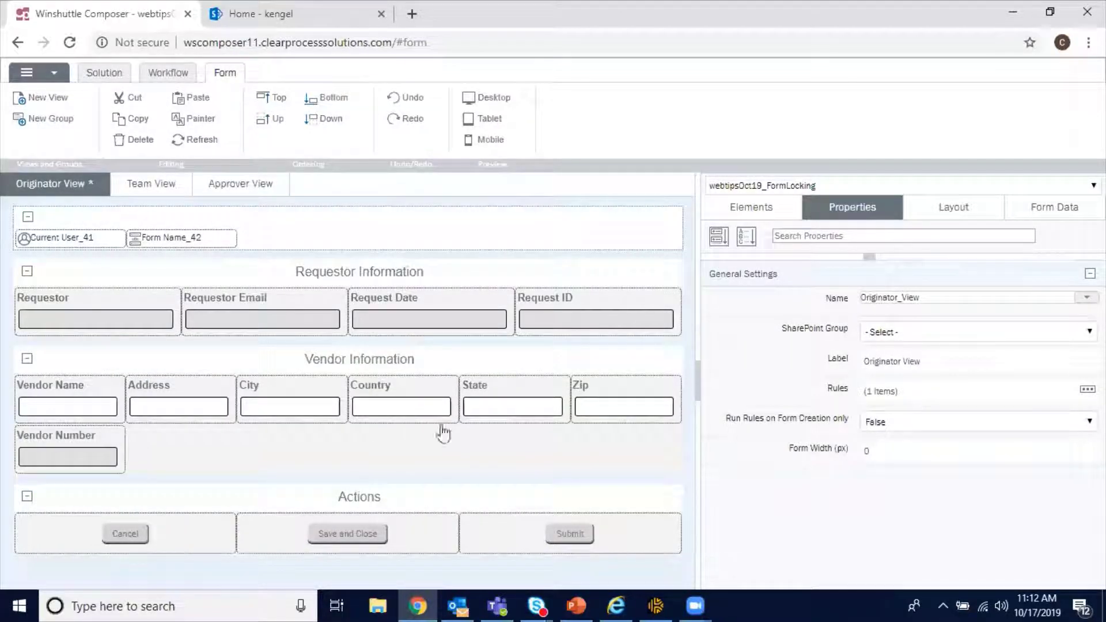
{"action": "left_click", "coordinate": [173, 70]}
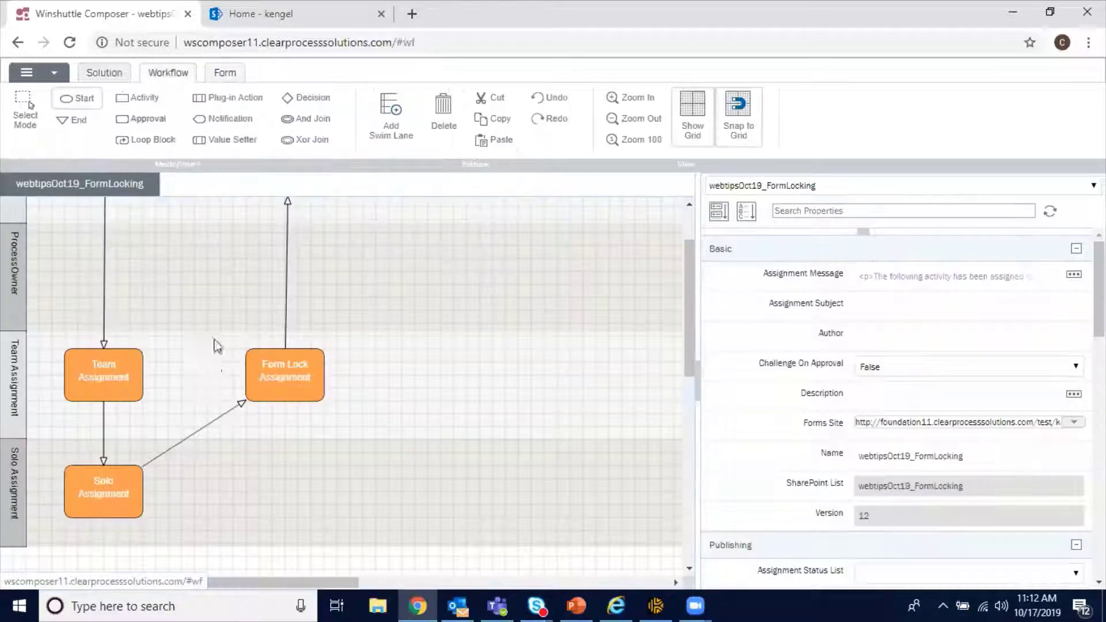
{"action": "left_click", "coordinate": [268, 380]}
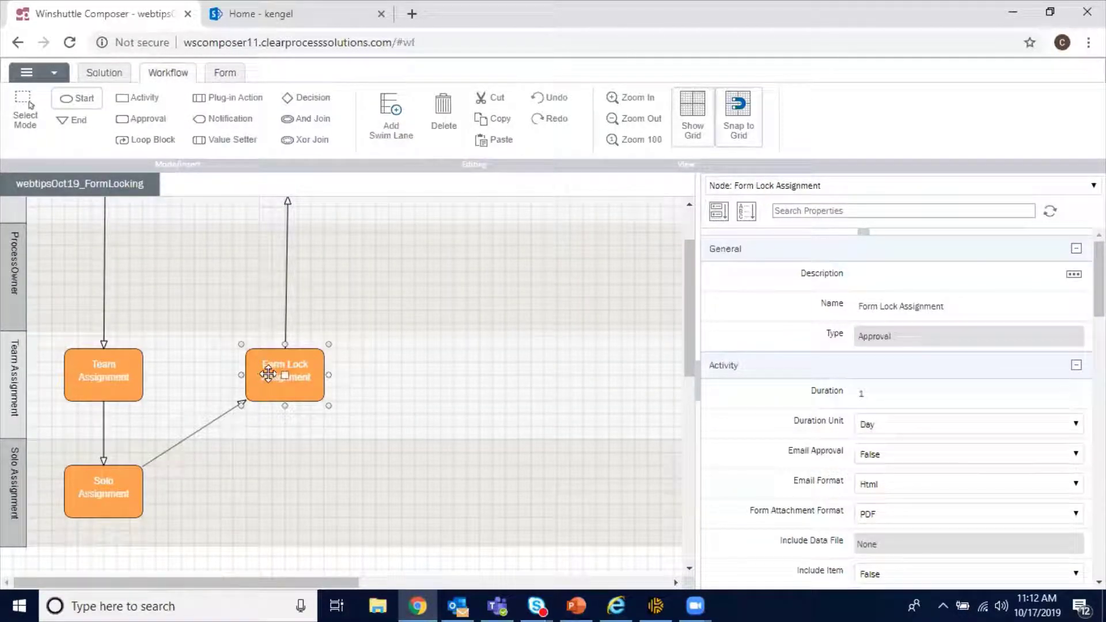
{"action": "left_click", "coordinate": [25, 359]}
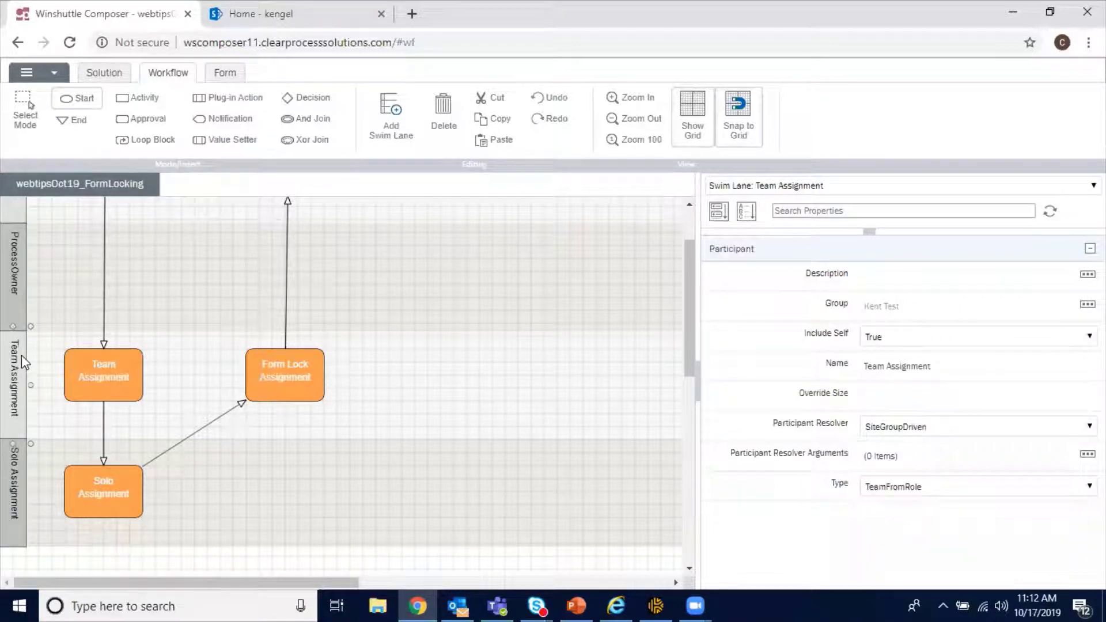
Inspect the custom rule attached to the Lock button in the Approver View's Form Lock group.
{"action": "left_click", "coordinate": [225, 72]}
{"action": "left_click", "coordinate": [215, 182]}
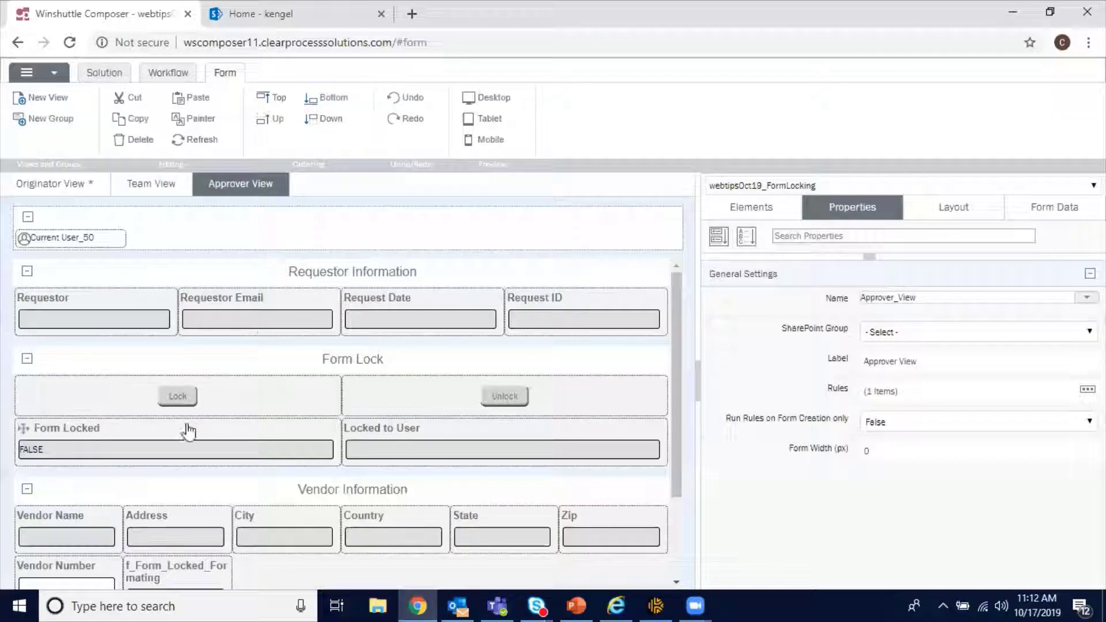
{"action": "left_click", "coordinate": [181, 402]}
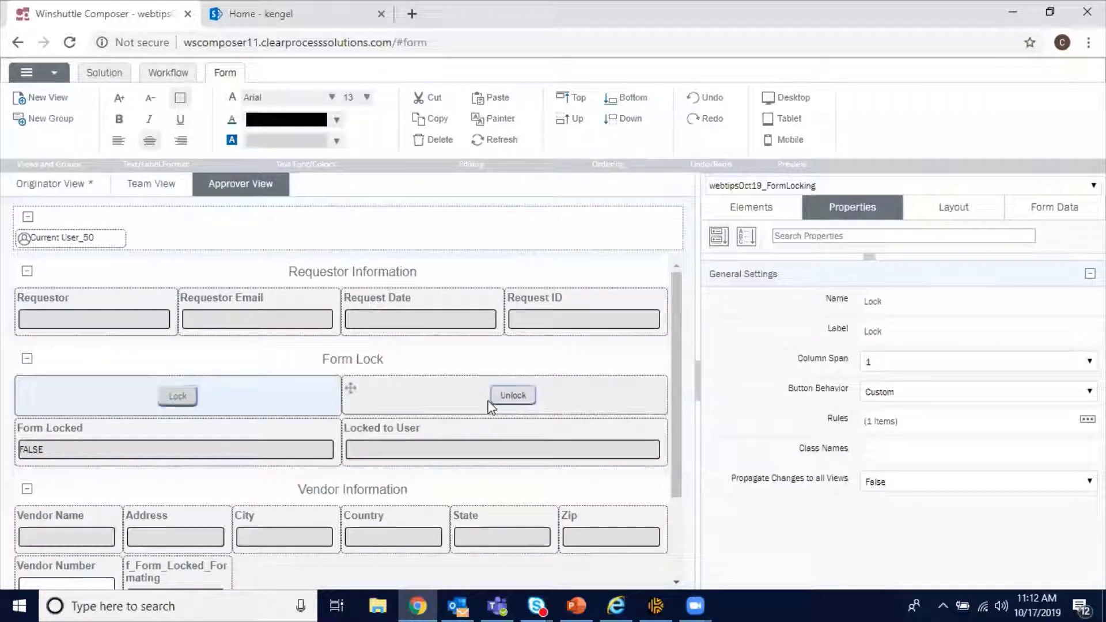
{"action": "left_click", "coordinate": [496, 397]}
{"action": "left_click", "coordinate": [191, 393]}
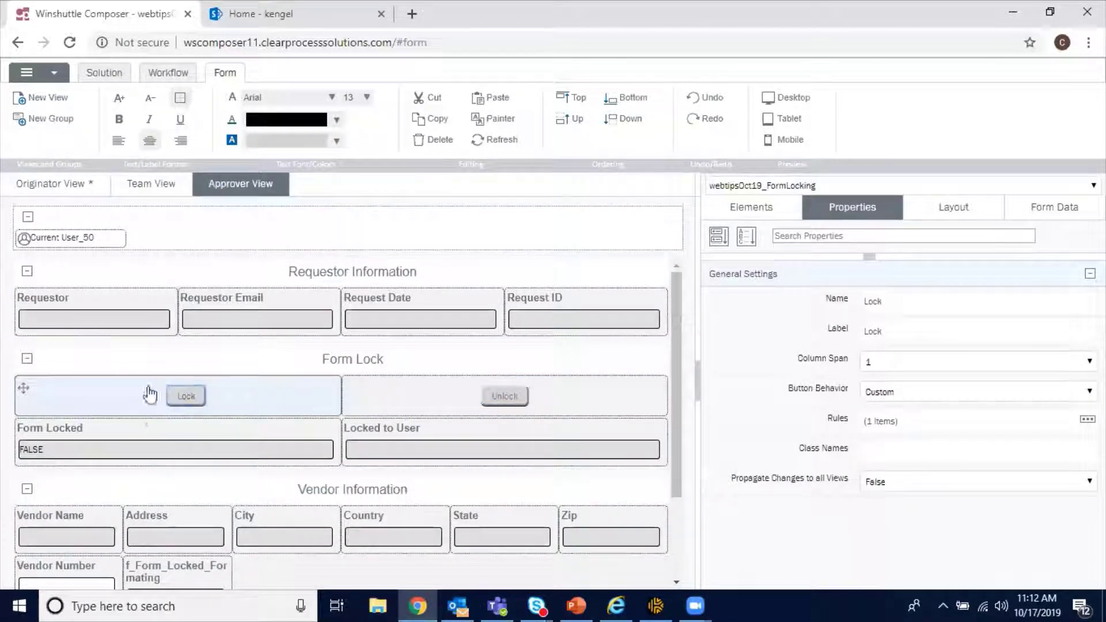
{"action": "left_click", "coordinate": [1087, 419]}
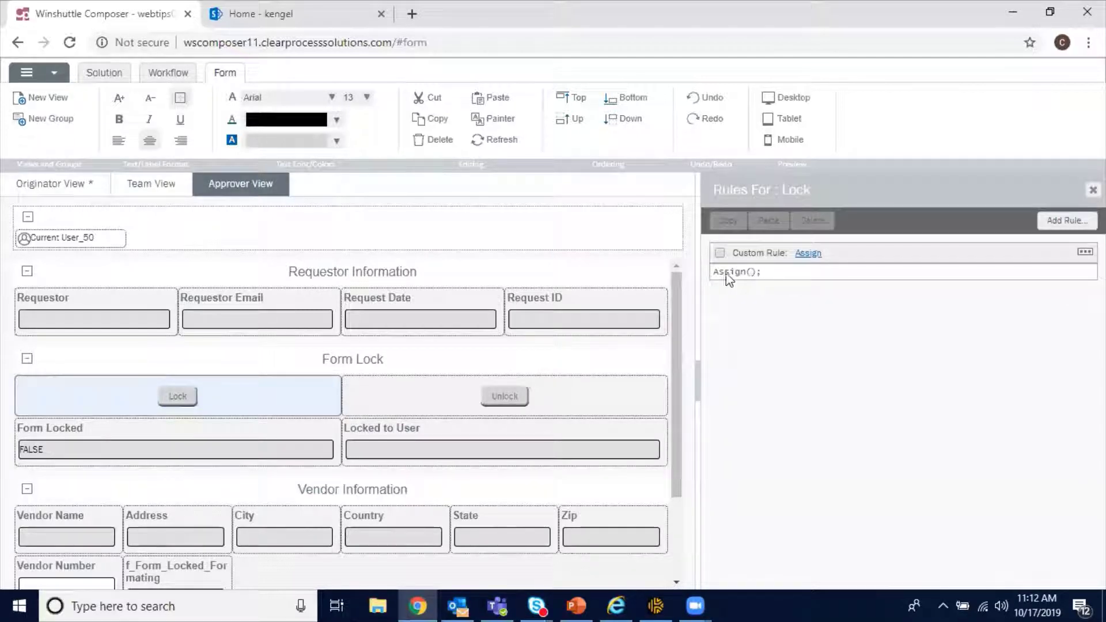
{"action": "left_click", "coordinate": [1092, 190]}
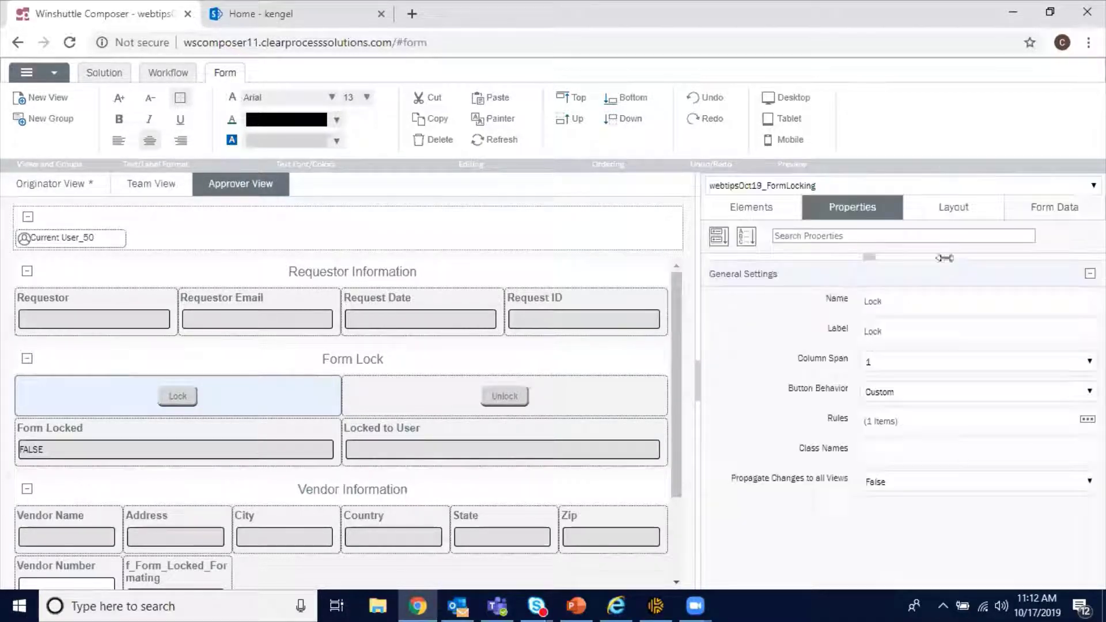
Inspect the Locked to User field's properties and the custom rule attached to the Unlock button.
{"action": "left_click", "coordinate": [402, 460]}
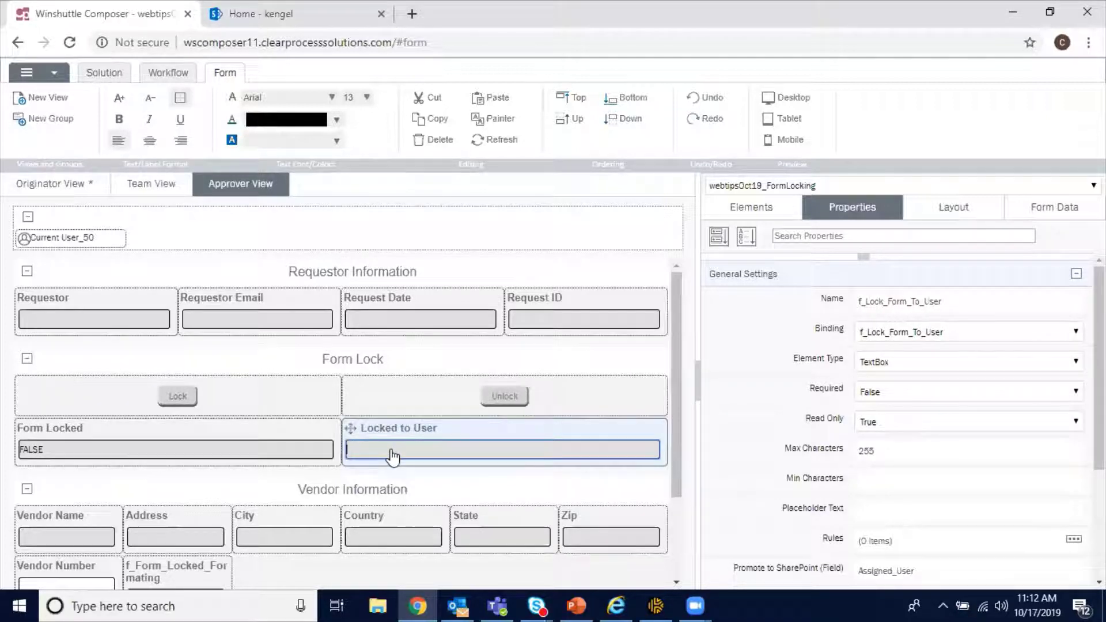
{"action": "left_click", "coordinate": [521, 396]}
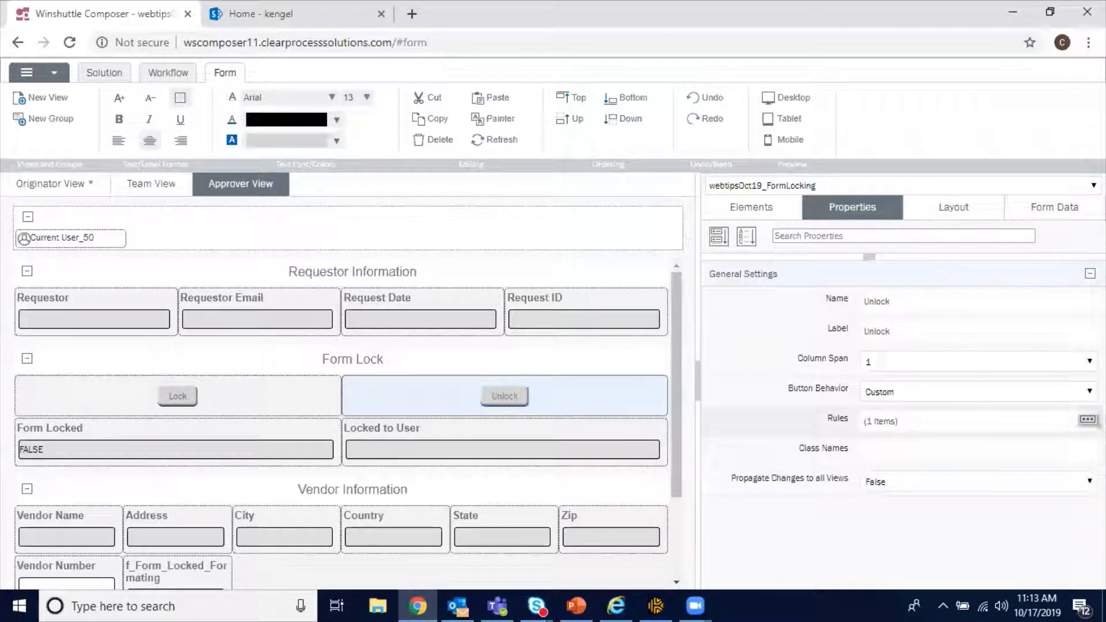
{"action": "left_click", "coordinate": [1087, 419]}
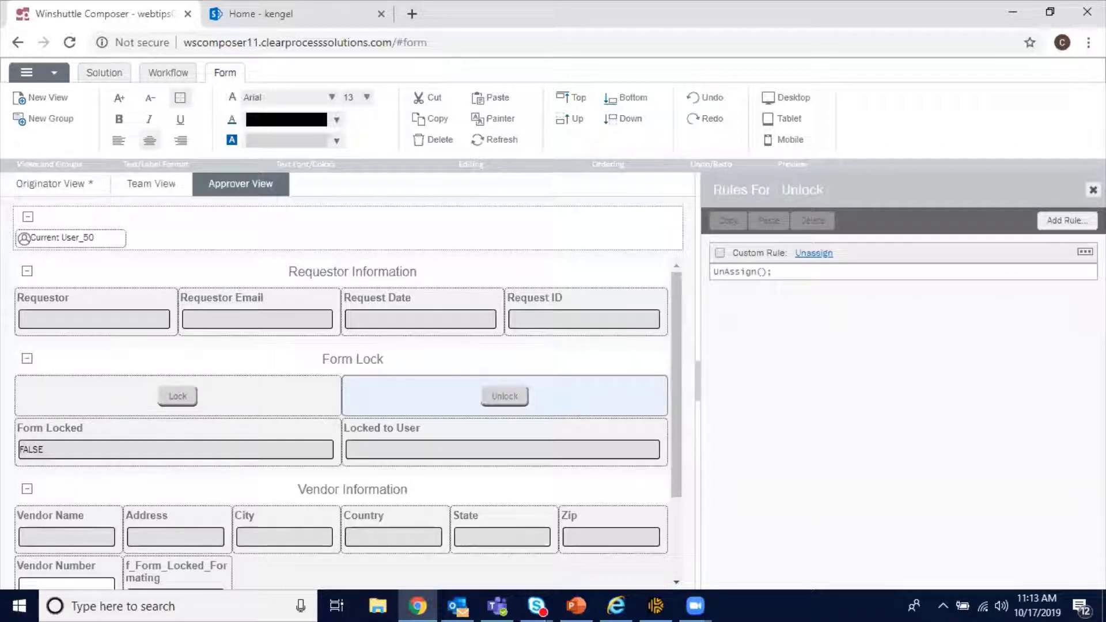
{"action": "left_click", "coordinate": [1093, 190]}
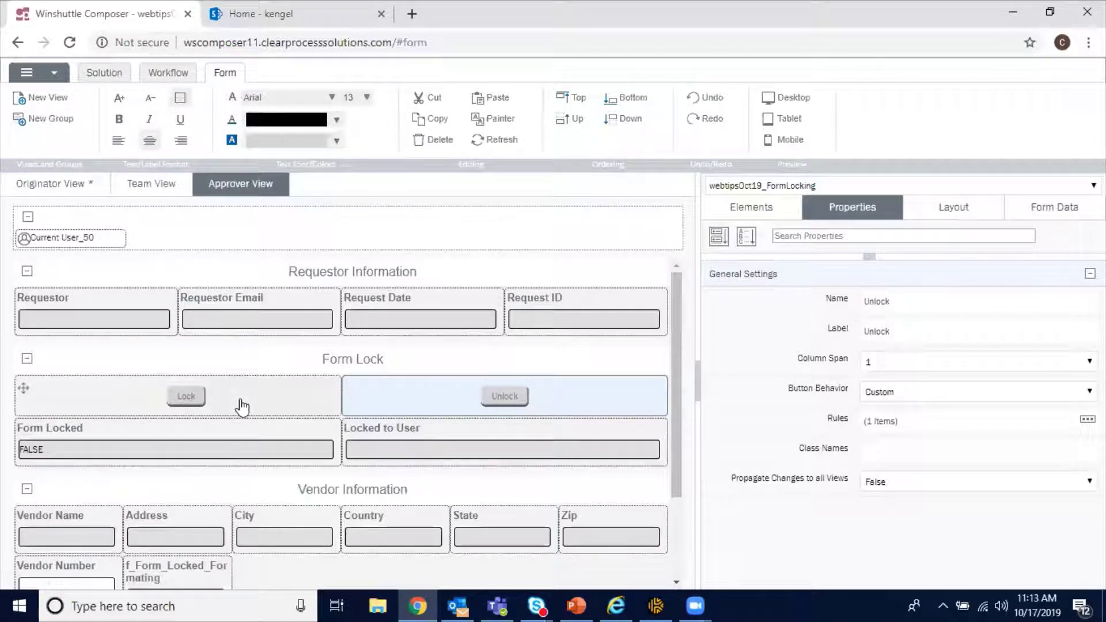
Inspect the properties of the f_Form_Locked_Formating field and of the Vendor Information group containing it.
{"action": "scroll", "coordinate": [404, 444], "scroll_direction": "down", "scroll_amount": 2}
{"action": "scroll", "coordinate": [682, 371], "scroll_direction": "down", "scroll_amount": 1}
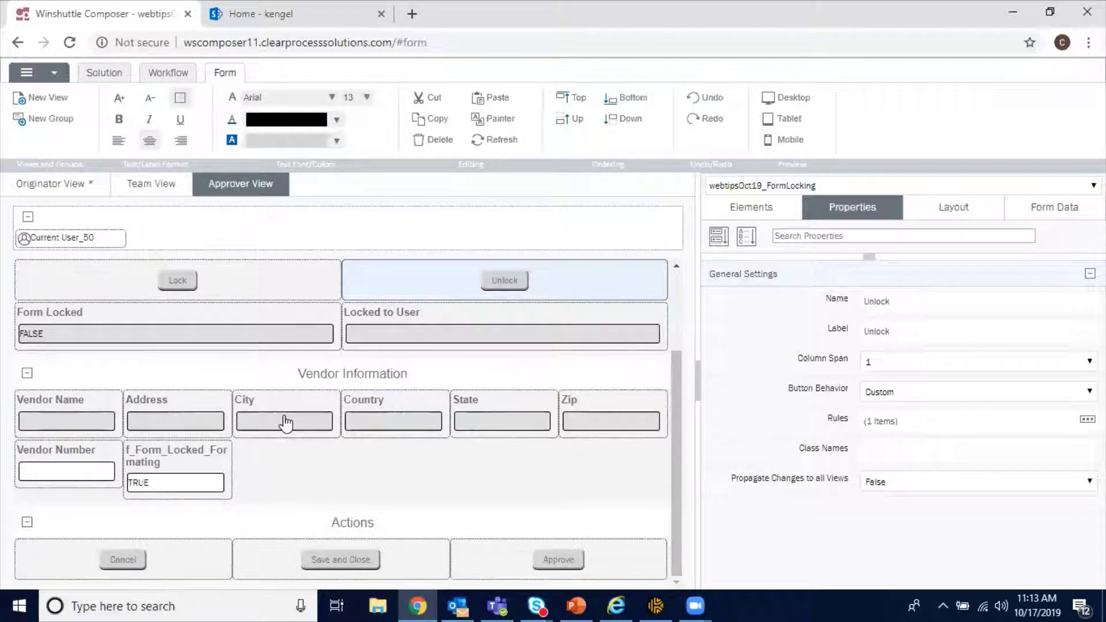
{"action": "left_click", "coordinate": [206, 481]}
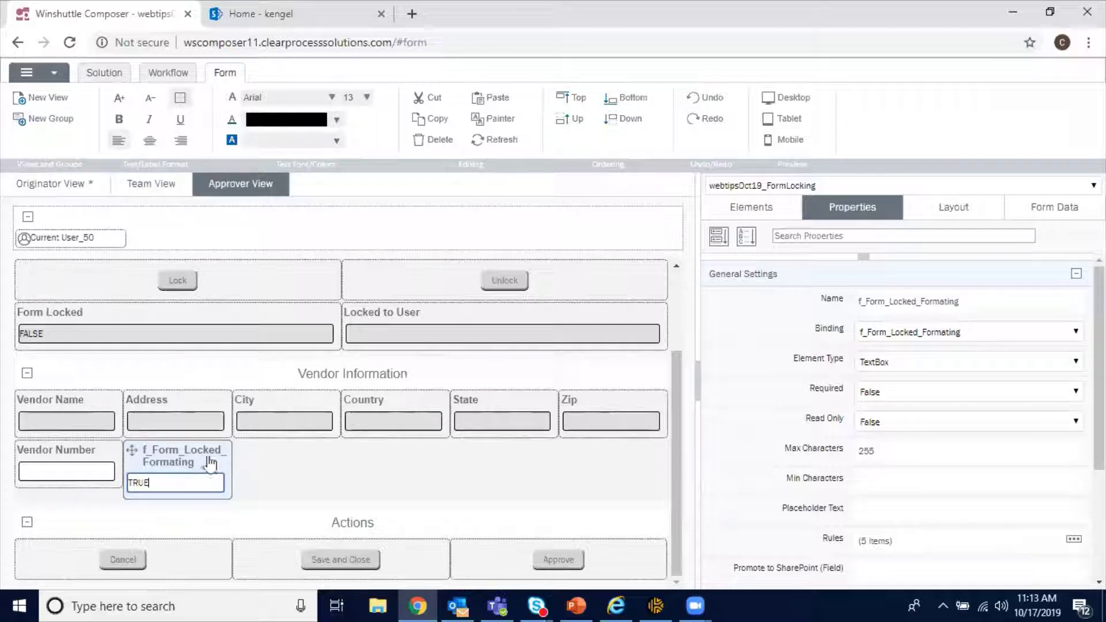
{"action": "left_click", "coordinate": [254, 373]}
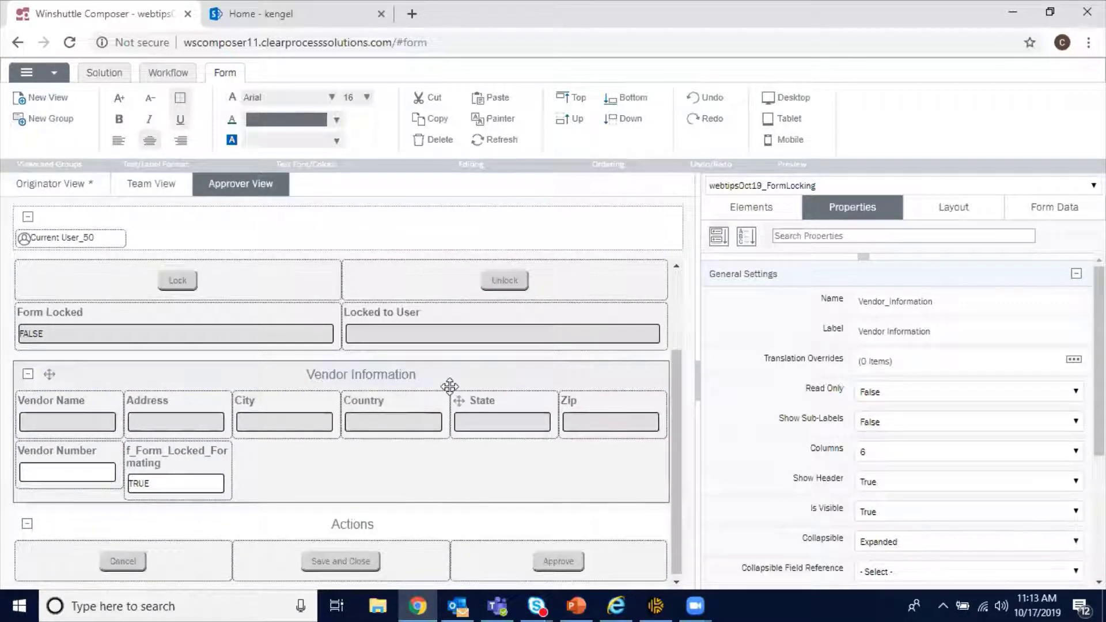
Open the rules of the f_Form_Locked_Formating field and review their conditions and actions for hiding, showing and setting values.
{"action": "left_click", "coordinate": [211, 475]}
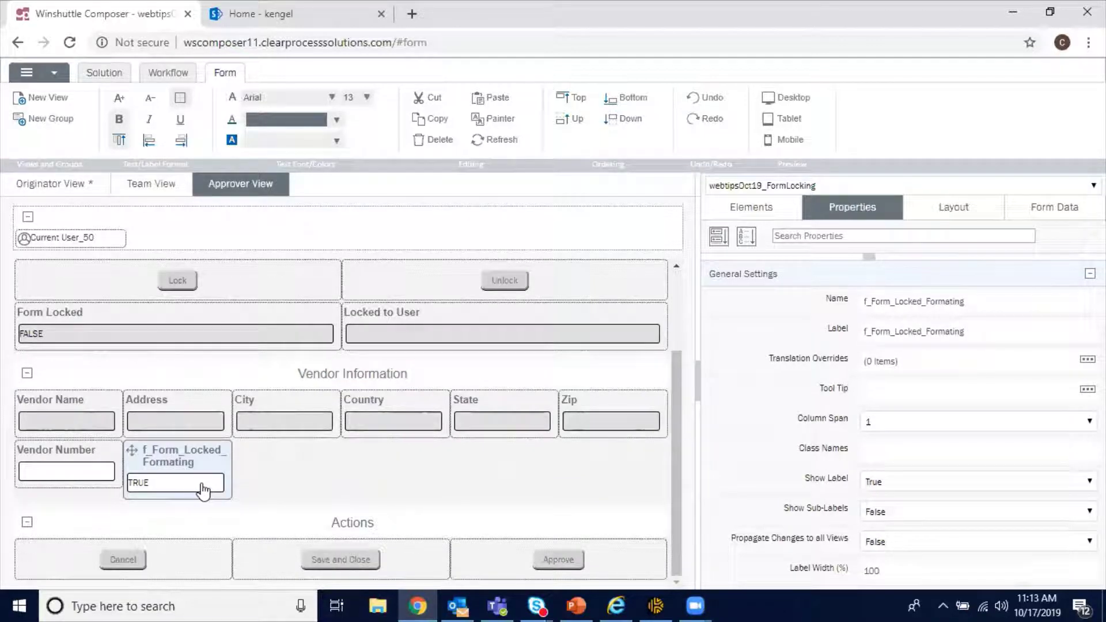
{"action": "left_click", "coordinate": [203, 490]}
{"action": "left_click", "coordinate": [1070, 540]}
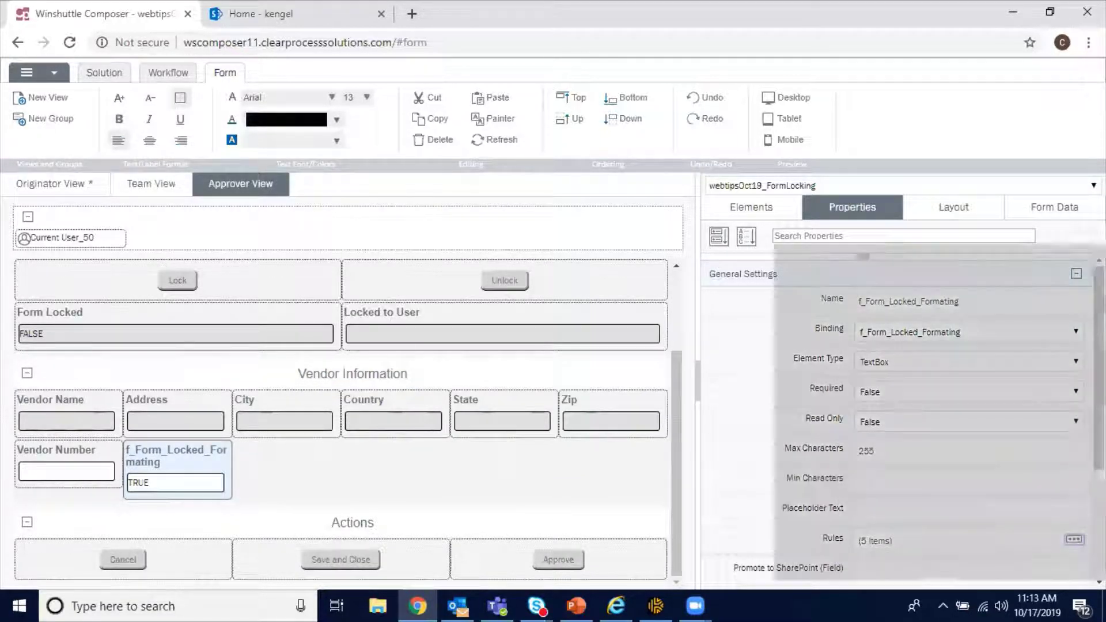
{"action": "scroll", "coordinate": [1048, 420], "scroll_direction": "down", "scroll_amount": 2}
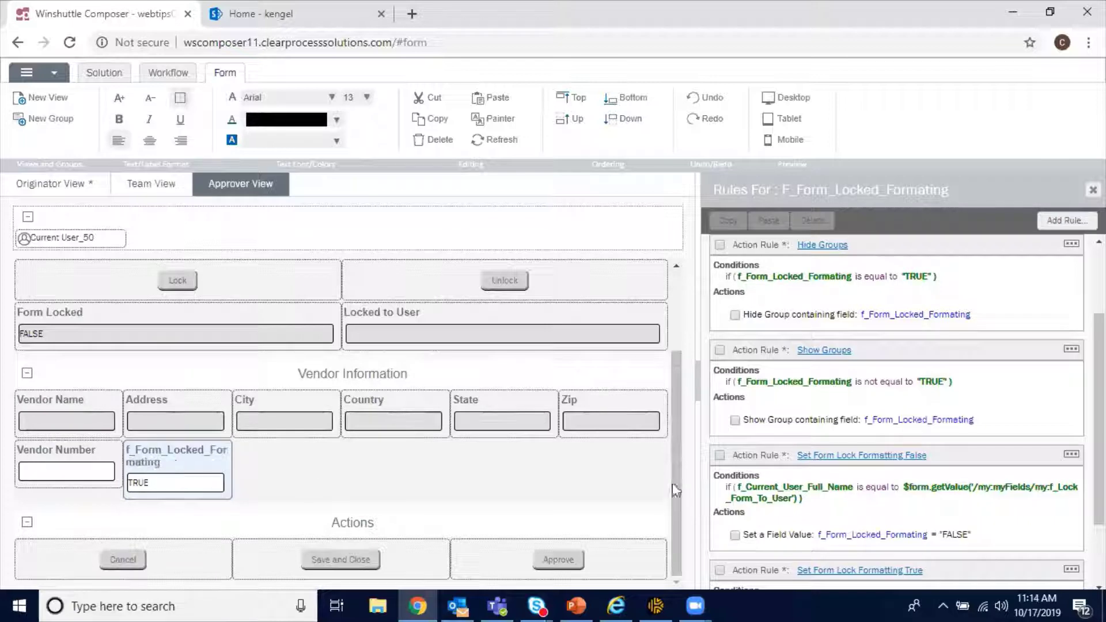
{"action": "scroll", "coordinate": [844, 507], "scroll_direction": "down", "scroll_amount": 2}
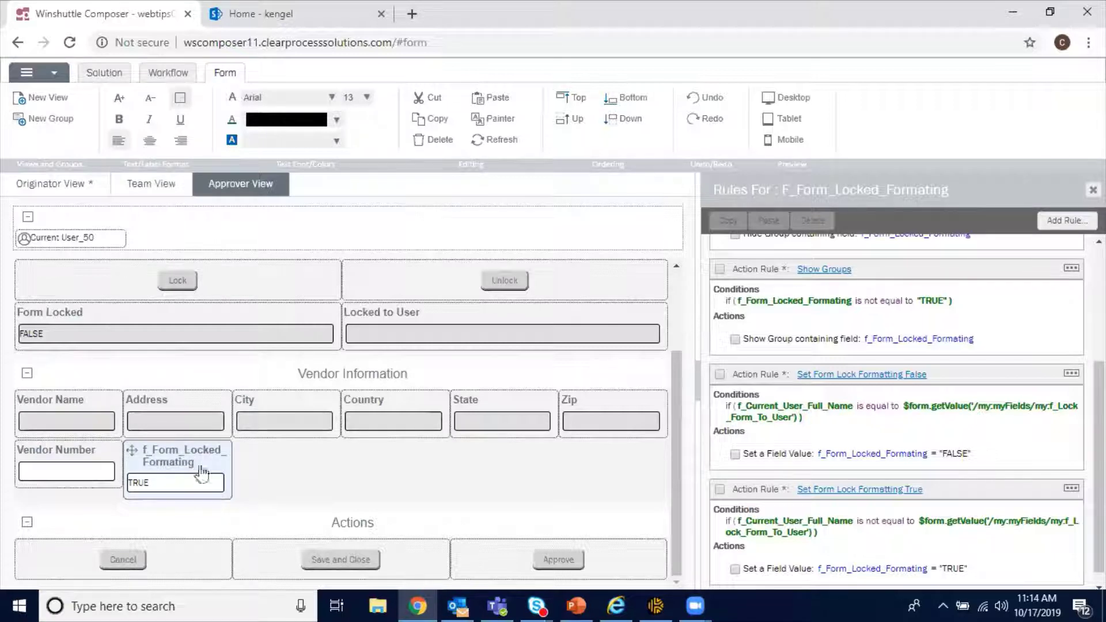
{"action": "scroll", "coordinate": [803, 369], "scroll_direction": "up", "scroll_amount": 3}
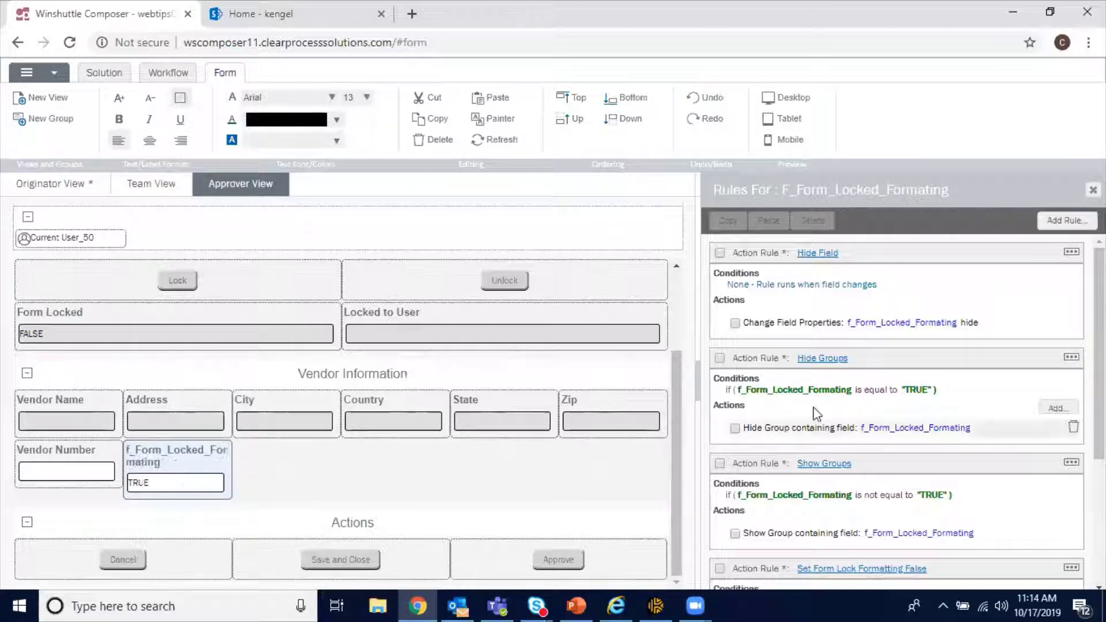
{"action": "scroll", "coordinate": [916, 369], "scroll_direction": "down", "scroll_amount": 2}
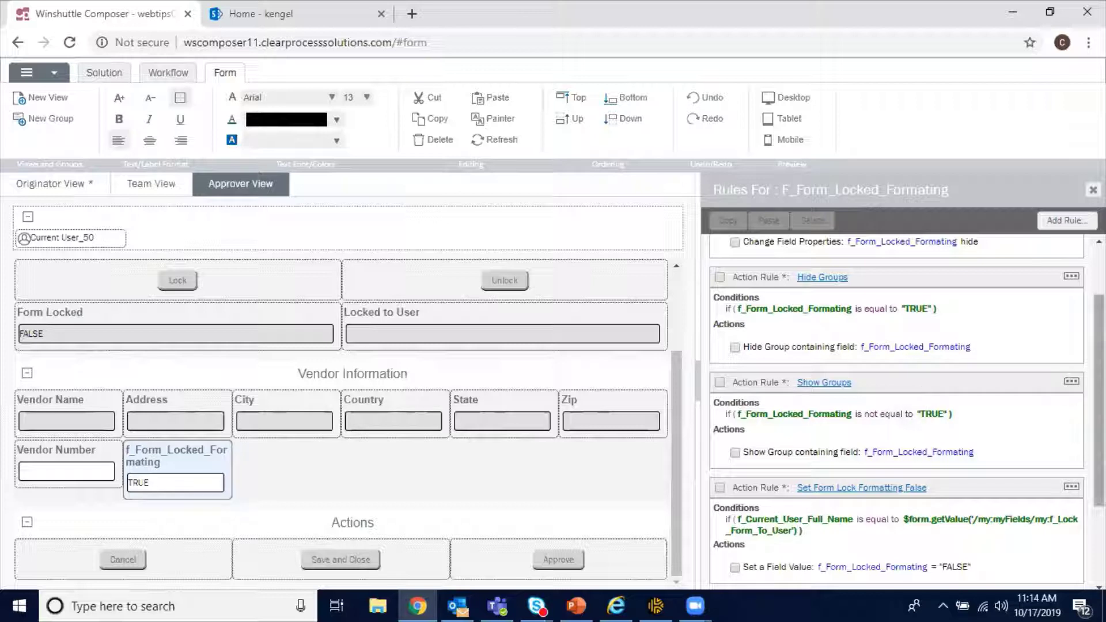
{"action": "scroll", "coordinate": [928, 383], "scroll_direction": "down", "scroll_amount": 2}
{"action": "scroll", "coordinate": [930, 409], "scroll_direction": "down", "scroll_amount": 1}
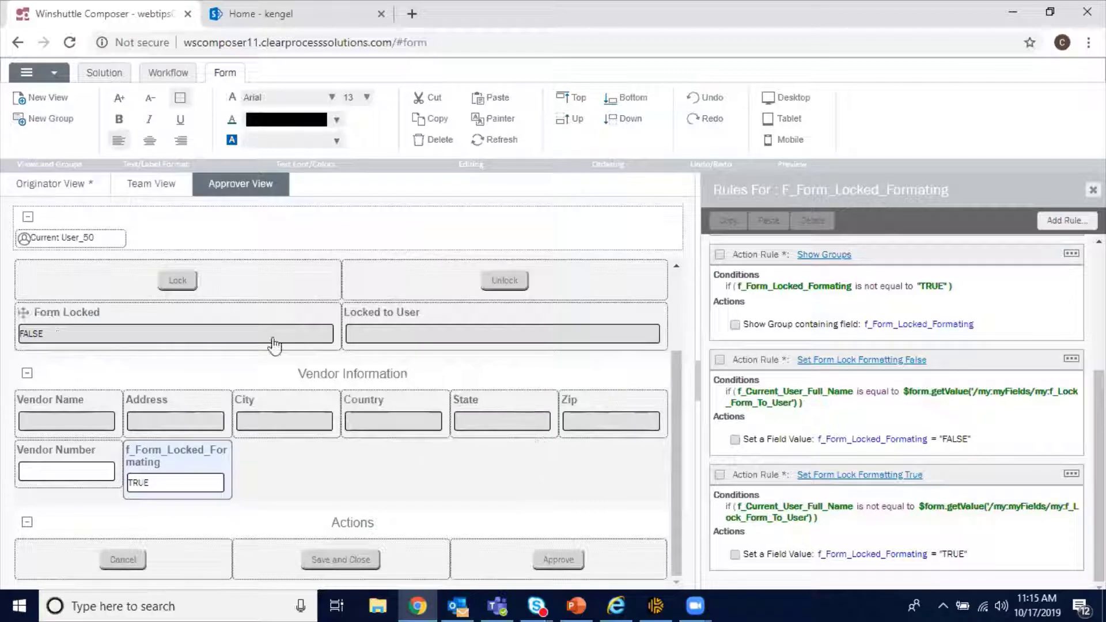
Open the solution's JavaScript code and enlarge its editor window to show the global variables and functions.
{"action": "left_click", "coordinate": [112, 73]}
{"action": "double_click", "coordinate": [800, 357]}
{"action": "left_click_drag", "start_coordinate": [394, 117], "coordinate": [337, 80]}
{"action": "left_click_drag", "start_coordinate": [886, 483], "coordinate": [1100, 581]}
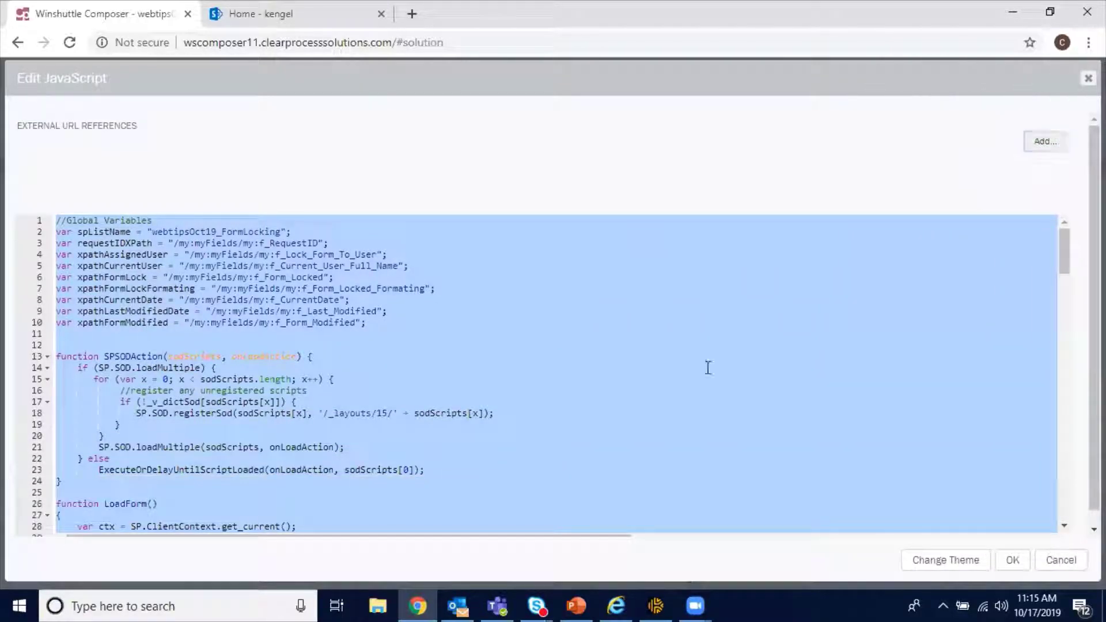
{"action": "left_click", "coordinate": [708, 367]}
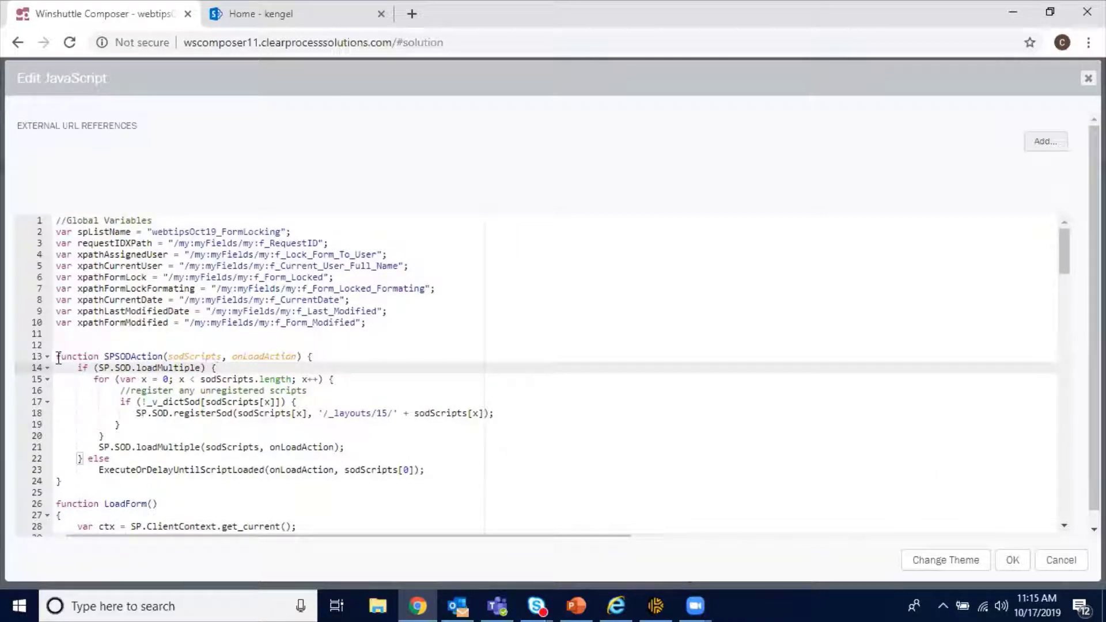
Examine the SPSODAction function and the LoadForm lines that read Form_Locked and Assigned_User from the list item.
{"action": "left_click_drag", "start_coordinate": [58, 358], "coordinate": [87, 481]}
{"action": "left_click", "coordinate": [81, 482]}
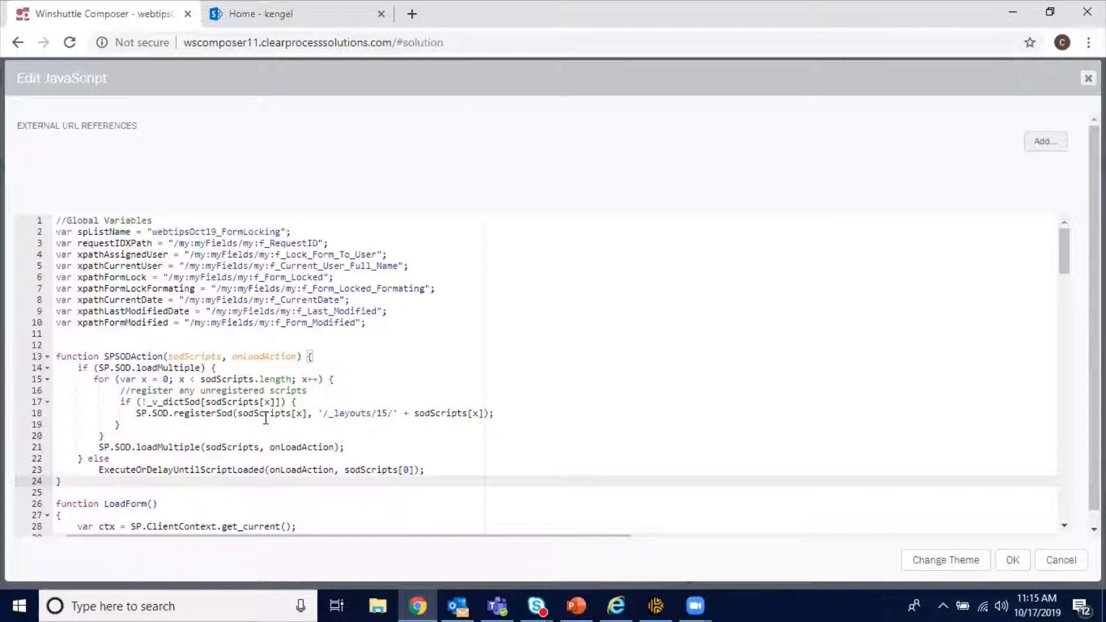
{"action": "scroll", "coordinate": [368, 408], "scroll_direction": "down", "scroll_amount": 3}
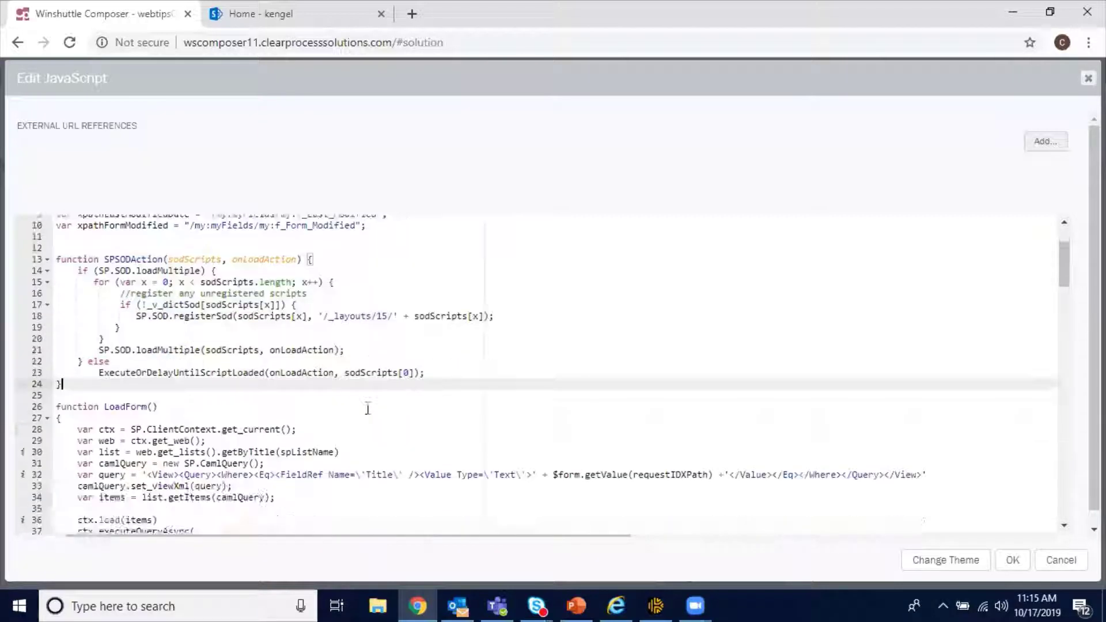
{"action": "scroll", "coordinate": [368, 408], "scroll_direction": "down", "scroll_amount": 6}
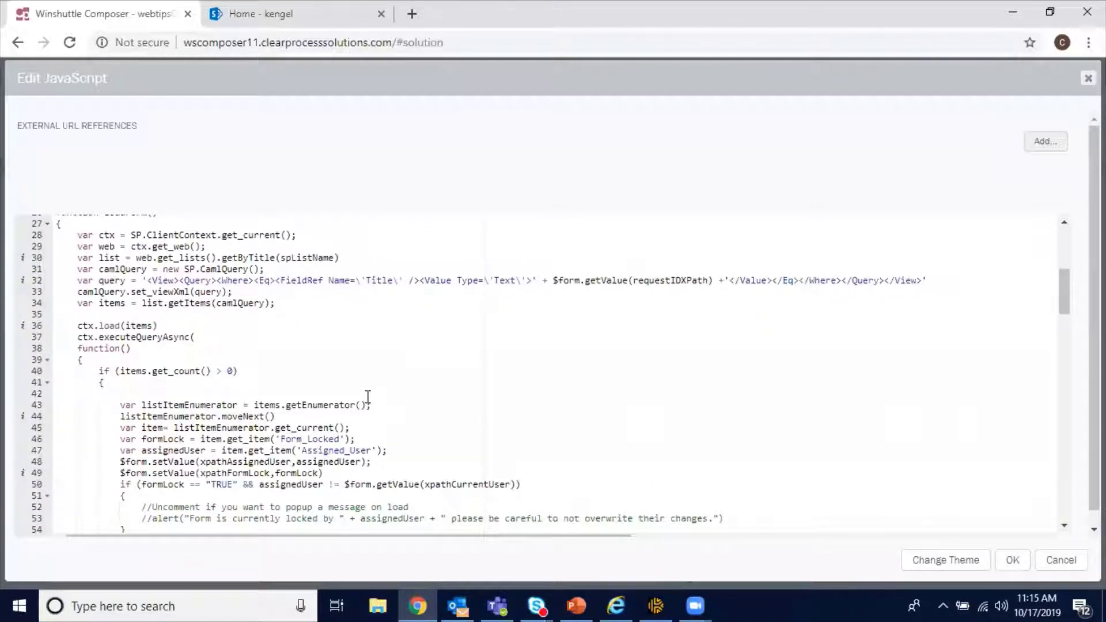
{"action": "scroll", "coordinate": [367, 398], "scroll_direction": "down", "scroll_amount": 1}
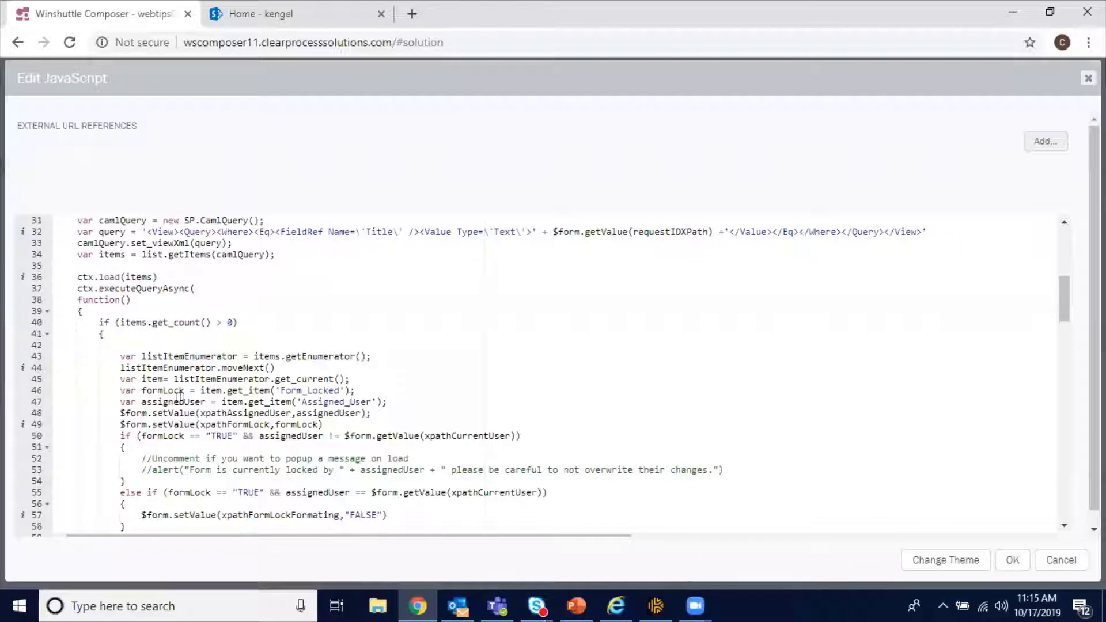
{"action": "left_click_drag", "start_coordinate": [121, 391], "coordinate": [424, 397]}
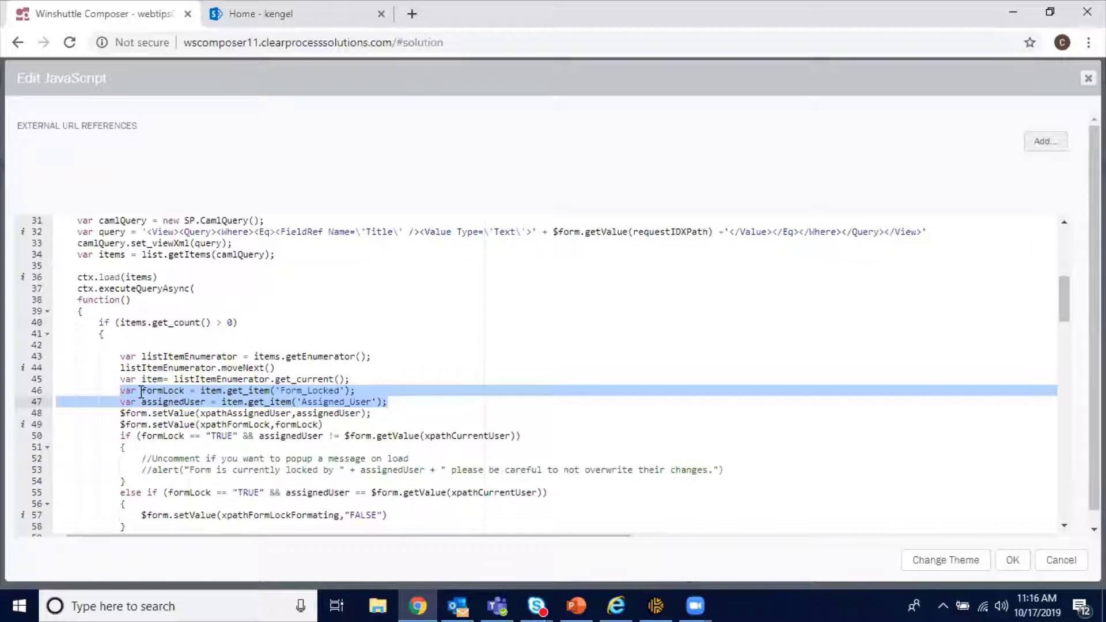
{"action": "left_click", "coordinate": [139, 392]}
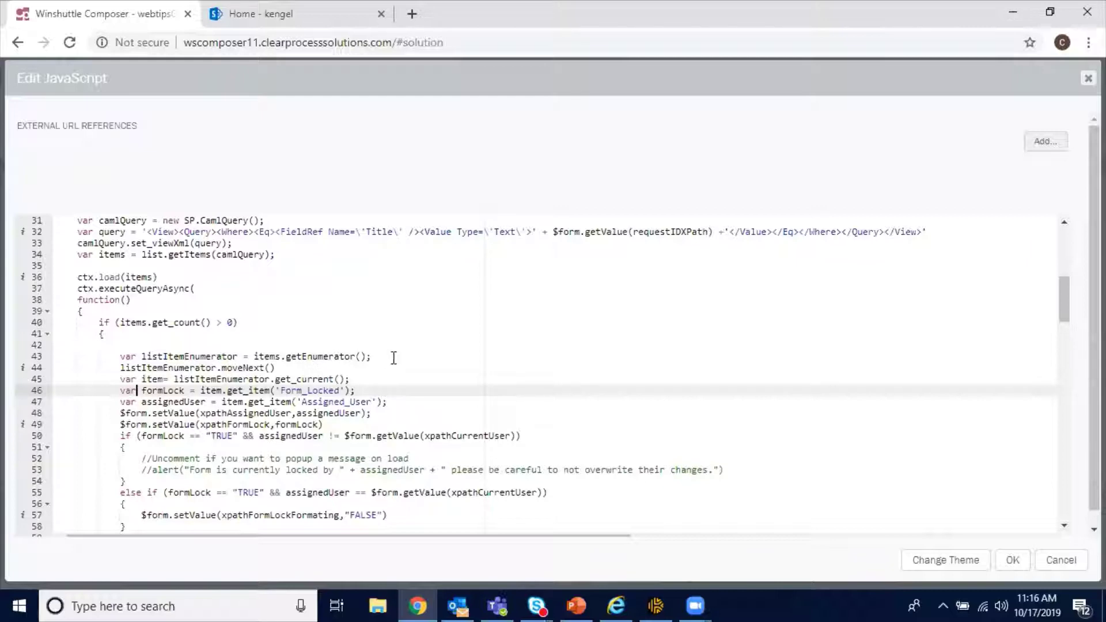
Review the LoadForm, Assign and UnAssign functions in the JavaScript code, and close the editor without changes.
{"action": "scroll", "coordinate": [386, 360], "scroll_direction": "down", "scroll_amount": 7}
{"action": "scroll", "coordinate": [384, 364], "scroll_direction": "down", "scroll_amount": 12}
{"action": "scroll", "coordinate": [345, 369], "scroll_direction": "up", "scroll_amount": 20}
{"action": "scroll", "coordinate": [283, 379], "scroll_direction": "up", "scroll_amount": 3}
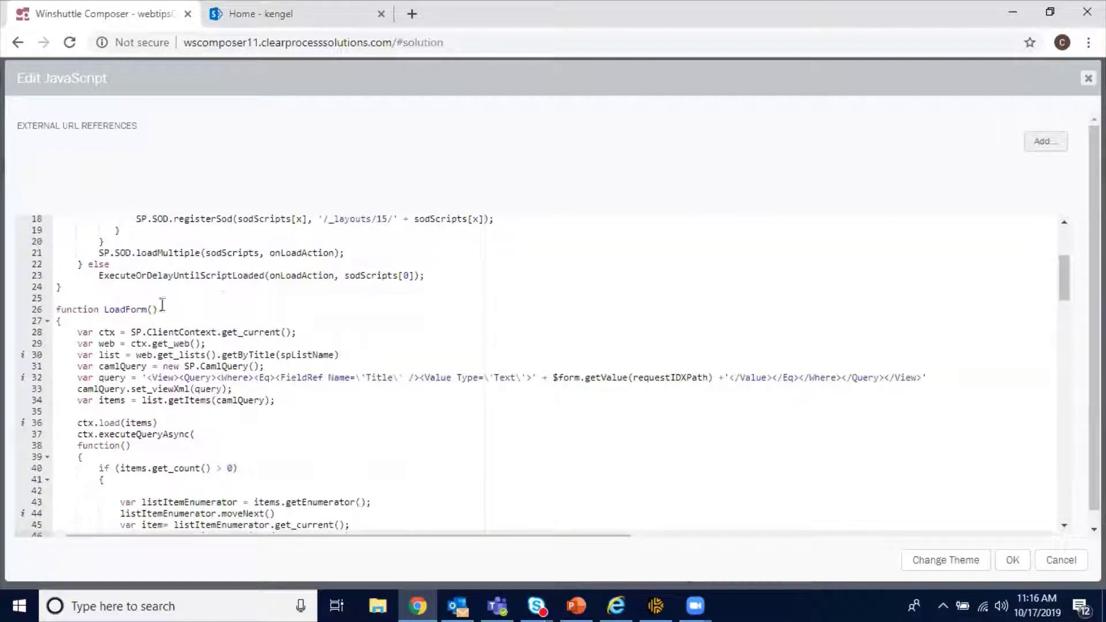
{"action": "scroll", "coordinate": [161, 304], "scroll_direction": "down", "scroll_amount": 7}
{"action": "scroll", "coordinate": [291, 331], "scroll_direction": "down", "scroll_amount": 8}
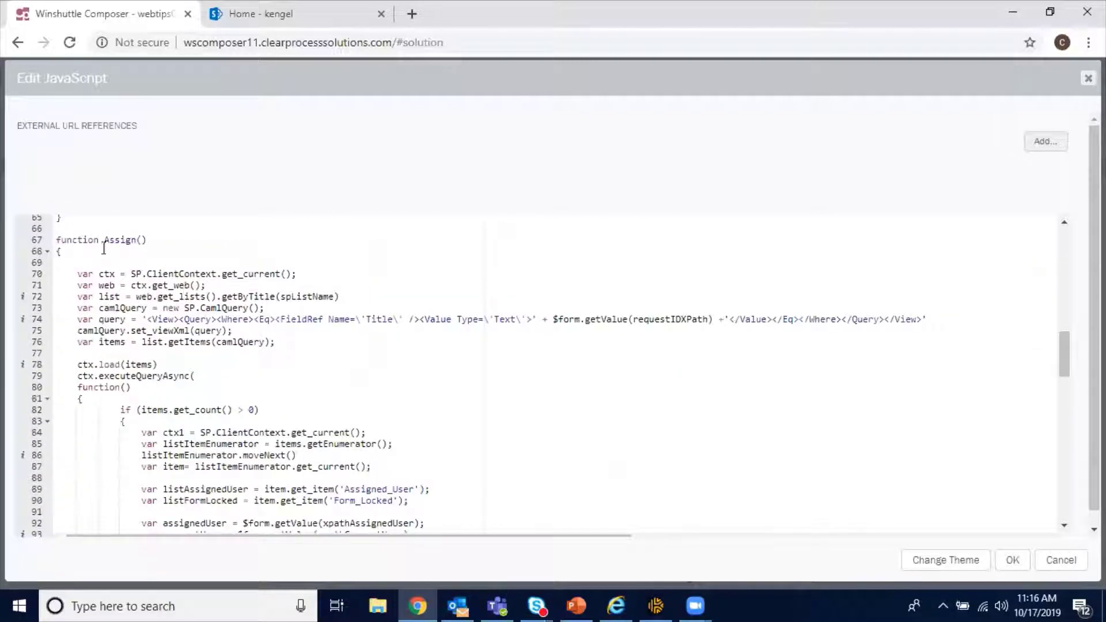
{"action": "scroll", "coordinate": [240, 382], "scroll_direction": "down", "scroll_amount": 17}
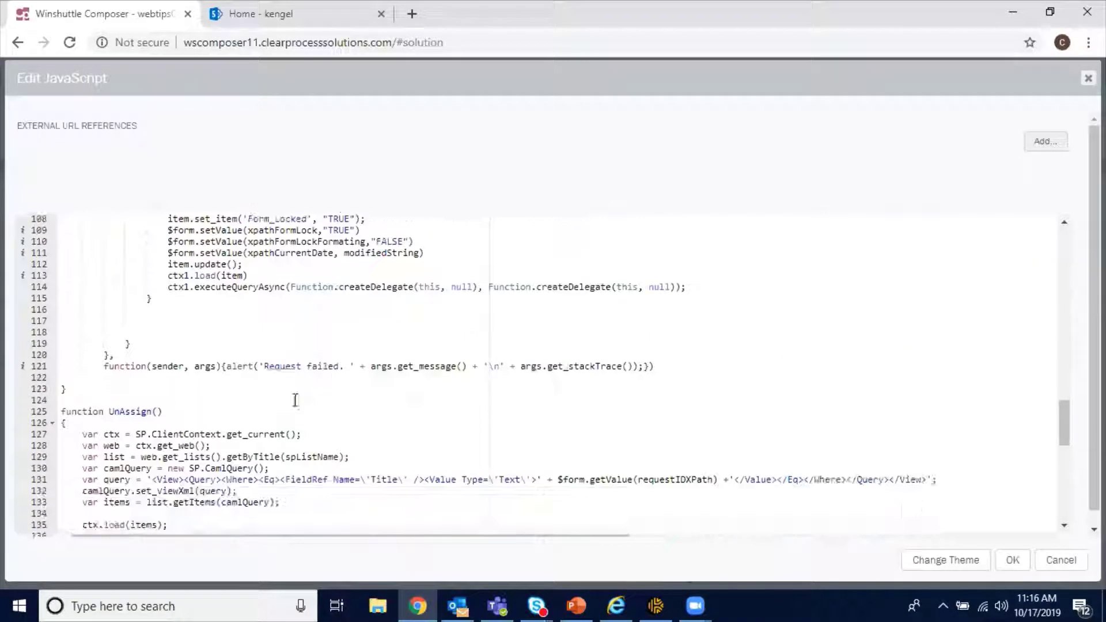
{"action": "scroll", "coordinate": [299, 472], "scroll_direction": "down", "scroll_amount": 4}
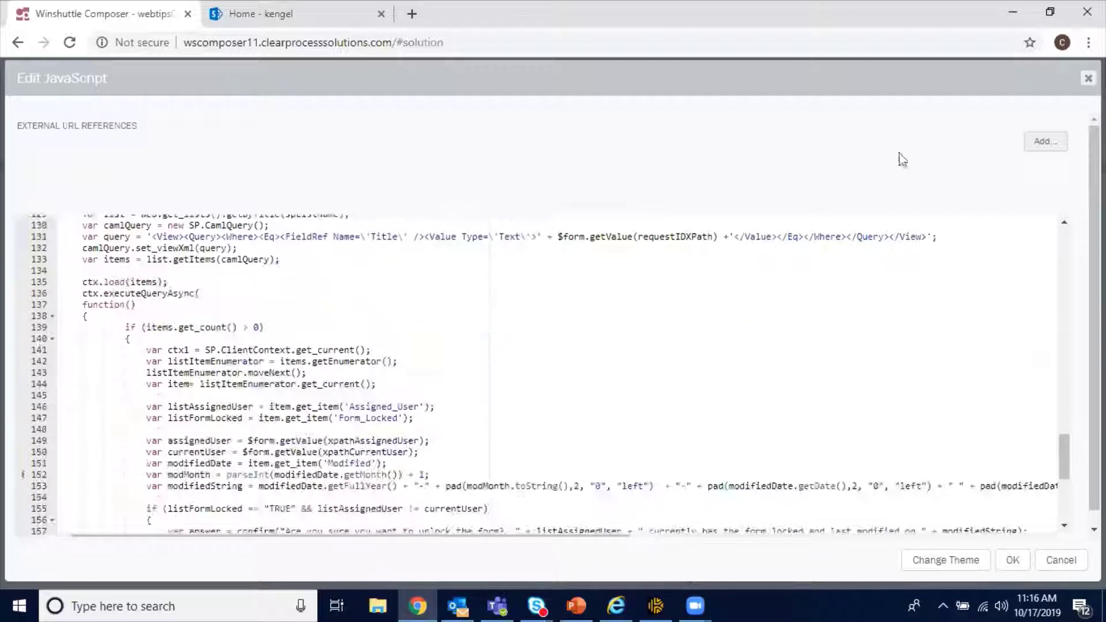
{"action": "left_click", "coordinate": [1088, 78]}
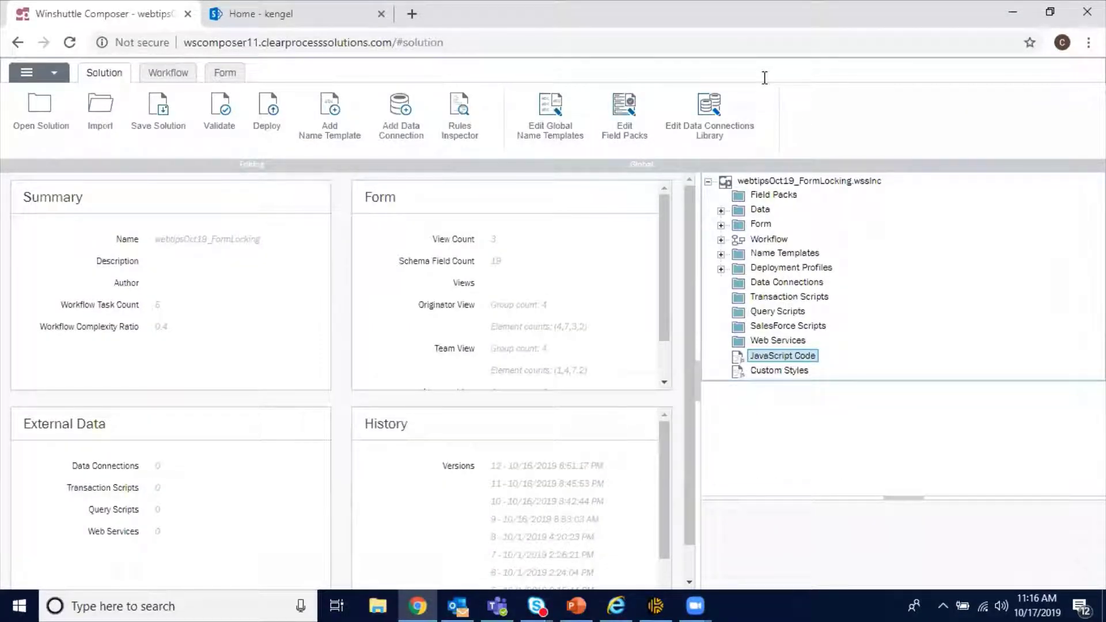
Switch to the SharePoint home page and start a new webtipsOct19_FormLocking form from the Form Library.
{"action": "key", "text": "ctrl+Tab"}
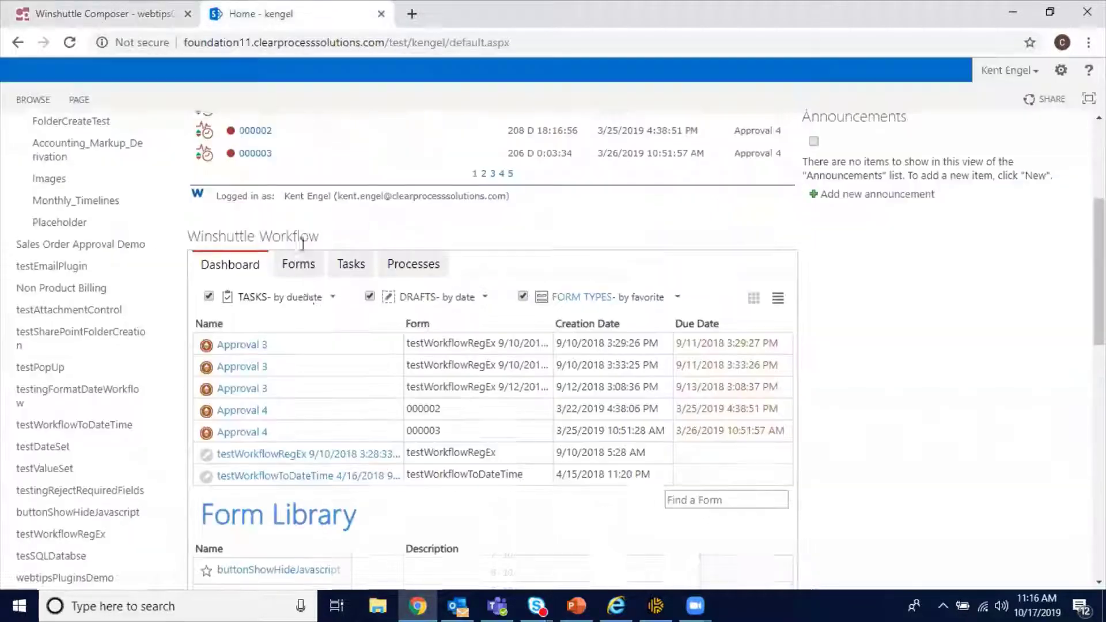
{"action": "scroll", "coordinate": [320, 329], "scroll_direction": "down", "scroll_amount": 4}
{"action": "scroll", "coordinate": [339, 368], "scroll_direction": "down", "scroll_amount": 3}
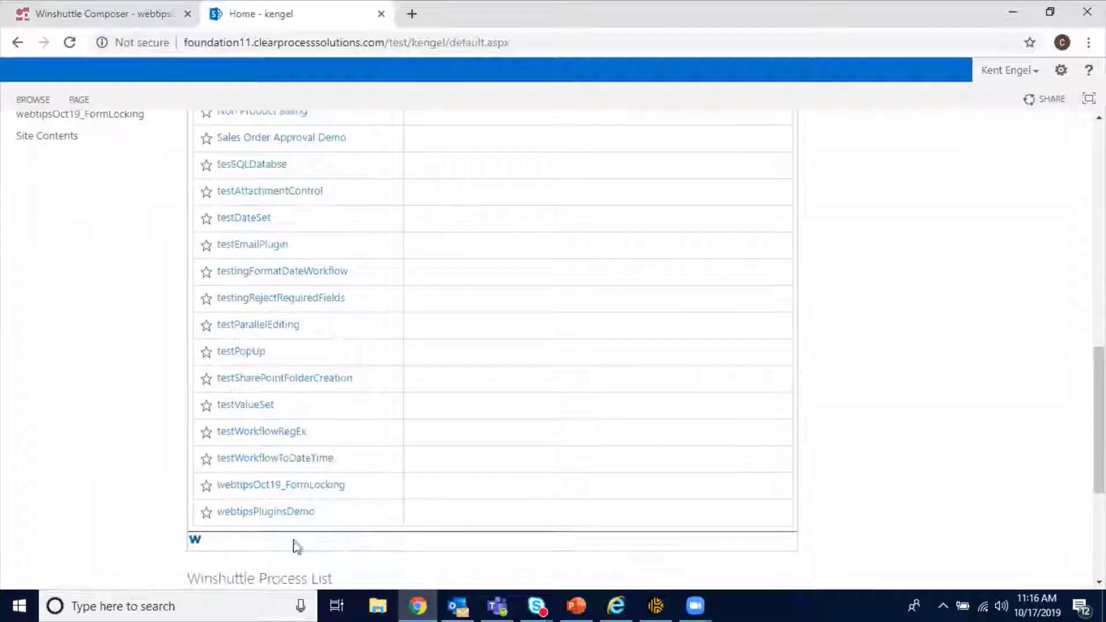
{"action": "left_click", "coordinate": [287, 485]}
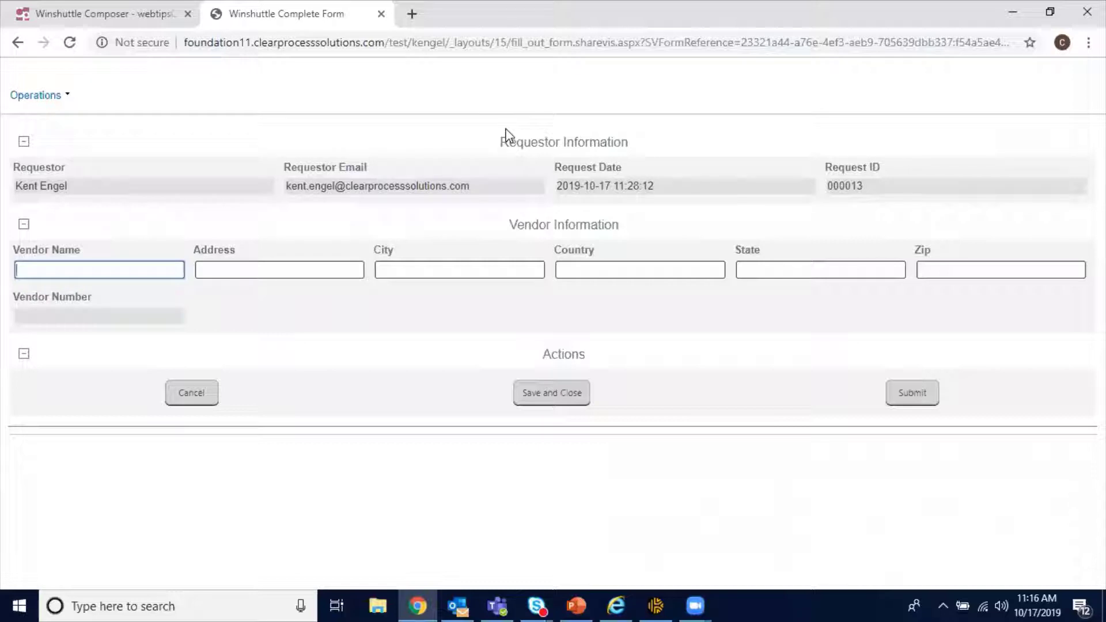
Enter Test as the vendor name and fill in the vendor's street address.
{"action": "type", "text": "Tet"}
{"action": "key", "text": "BackSpace"}
{"action": "key", "text": "BackSpace"}
{"action": "key", "text": "BackSpace"}
{"action": "type", "text": "Test"}
{"action": "key", "text": "Tab"}
{"action": "type", "text": "test"}
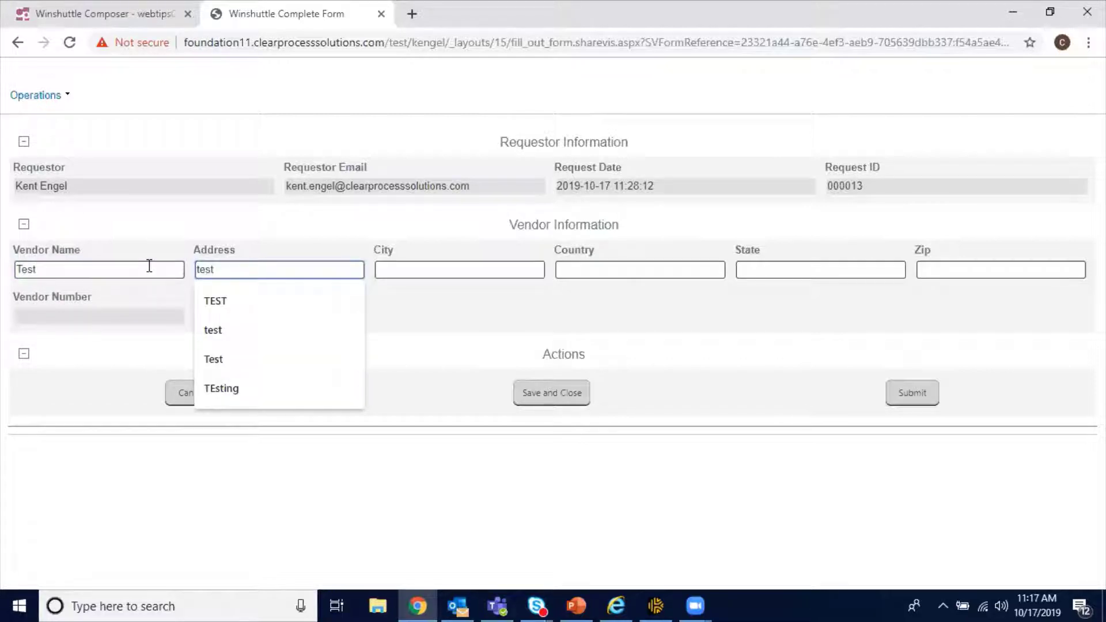
{"action": "type", "text": " ave"}
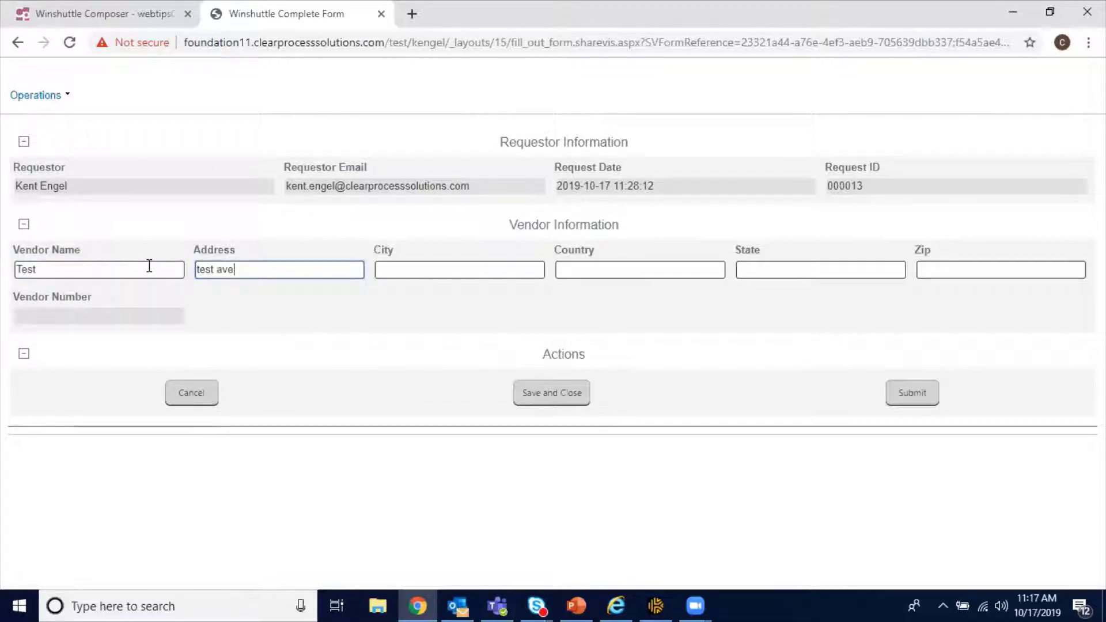
{"action": "left_click", "coordinate": [197, 269]}
{"action": "type", "text": "123"}
Fill in the vendor's city, country, state and zip code, and submit the request.
{"action": "left_click", "coordinate": [377, 266]}
{"action": "type", "text": "Cieveland"}
{"action": "key", "text": "Tab"}
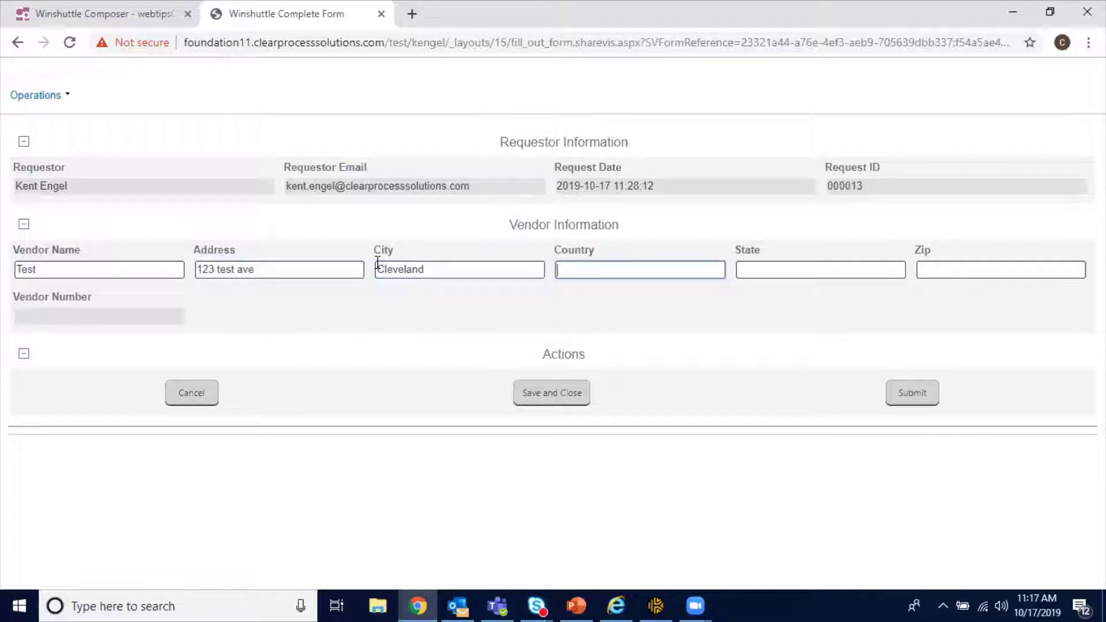
{"action": "type", "text": "USA"}
{"action": "key", "text": "Tab"}
{"action": "type", "text": "OH"}
{"action": "key", "text": "Tab"}
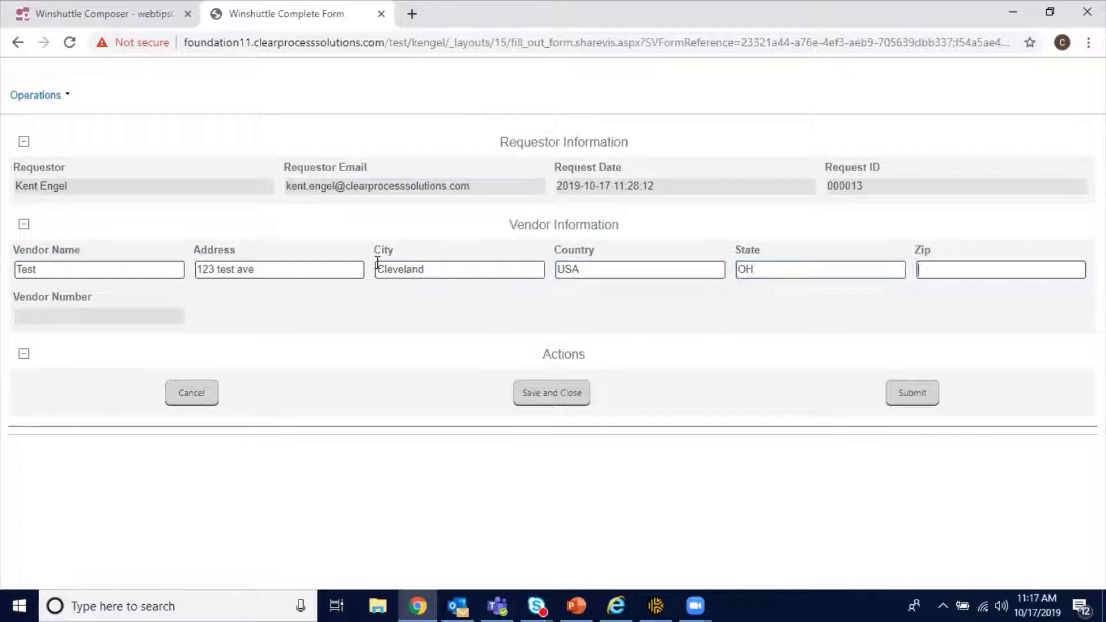
{"action": "type", "text": "44102"}
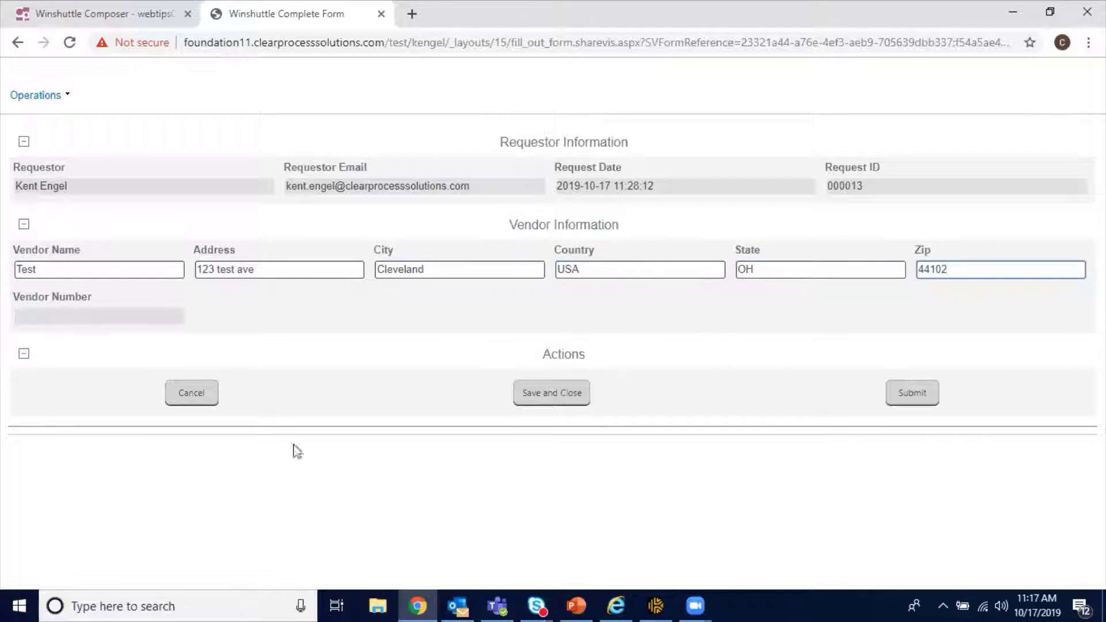
{"action": "left_click", "coordinate": [911, 395]}
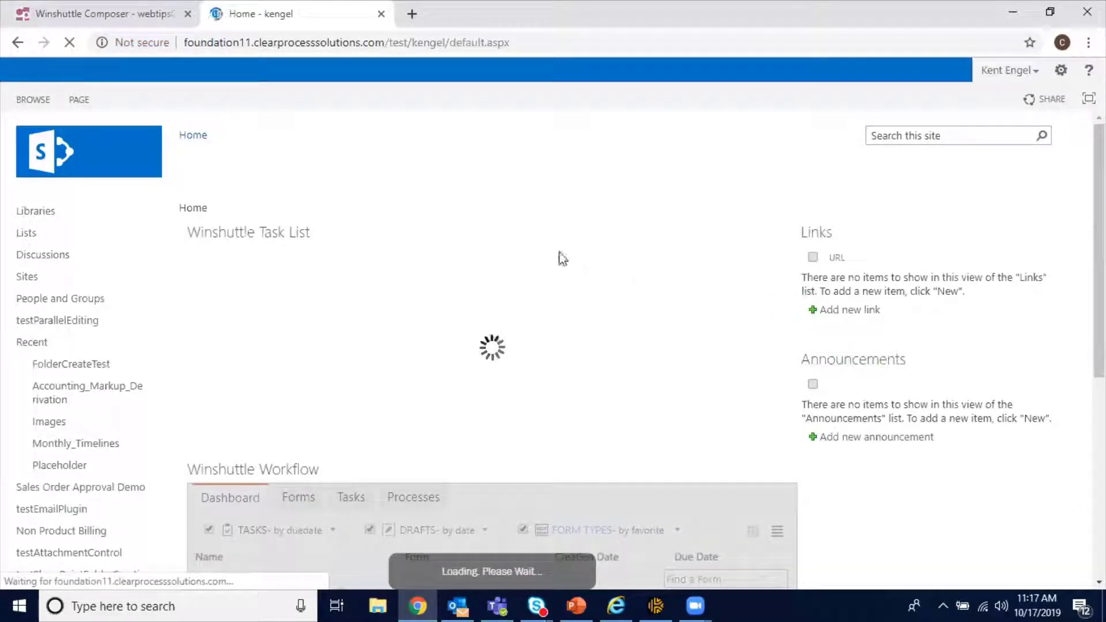
Show page 6 of the Winshuttle Task List and examine the new request's task names in the Winshuttle Process List.
{"action": "scroll", "coordinate": [432, 270], "scroll_direction": "down", "scroll_amount": 3}
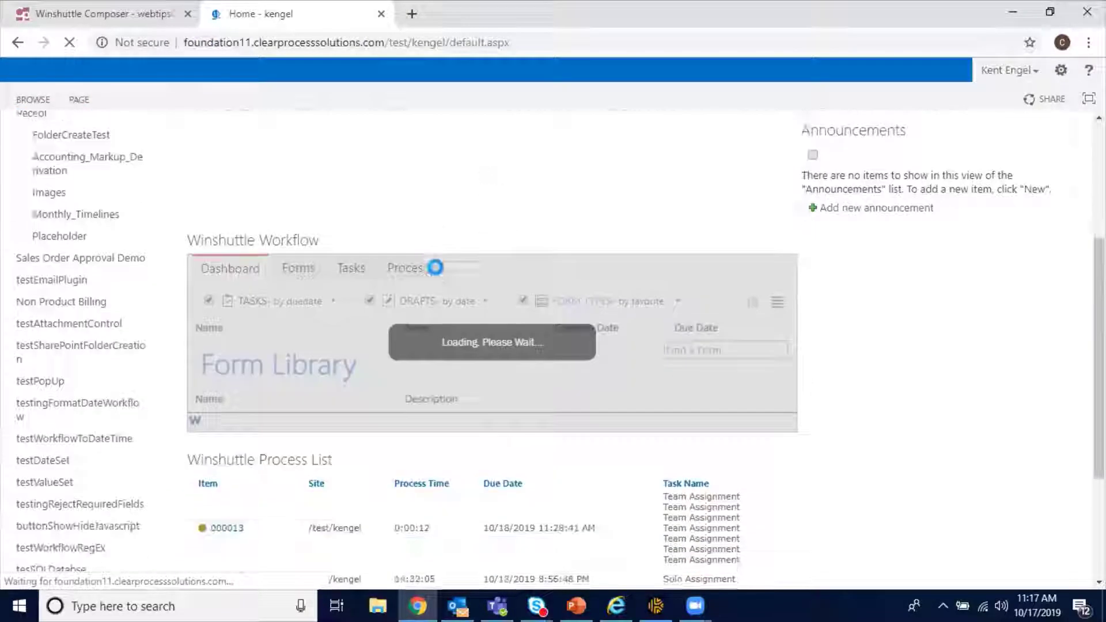
{"action": "scroll", "coordinate": [419, 235], "scroll_direction": "up", "scroll_amount": 1}
{"action": "scroll", "coordinate": [414, 248], "scroll_direction": "down", "scroll_amount": 4}
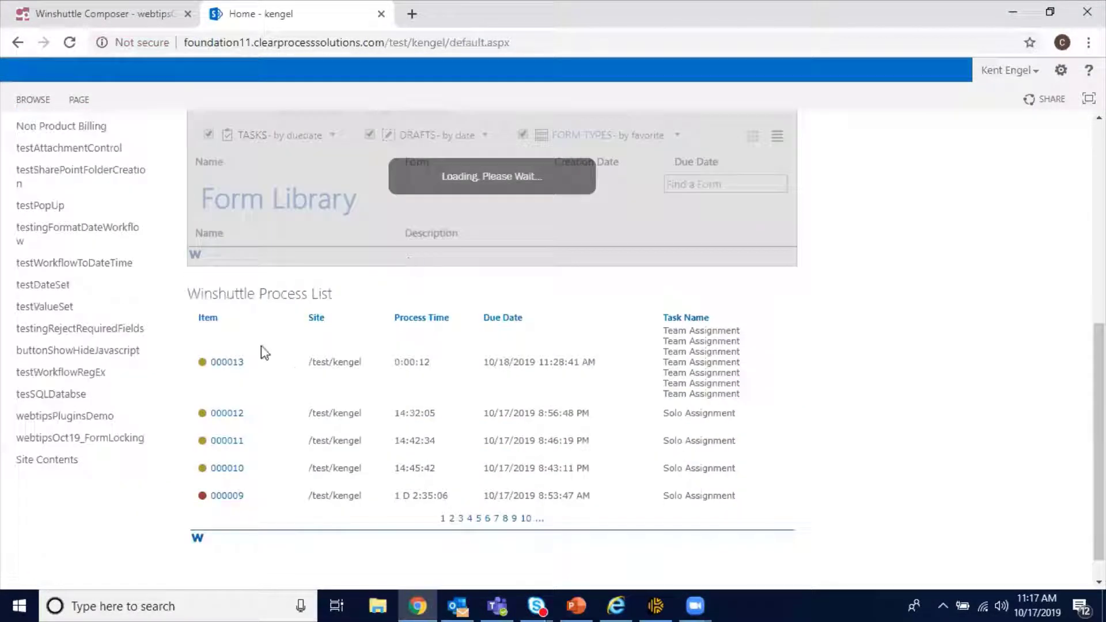
{"action": "scroll", "coordinate": [526, 350], "scroll_direction": "up", "scroll_amount": 5}
{"action": "left_click", "coordinate": [515, 336]}
{"action": "scroll", "coordinate": [617, 395], "scroll_direction": "down", "scroll_amount": 5}
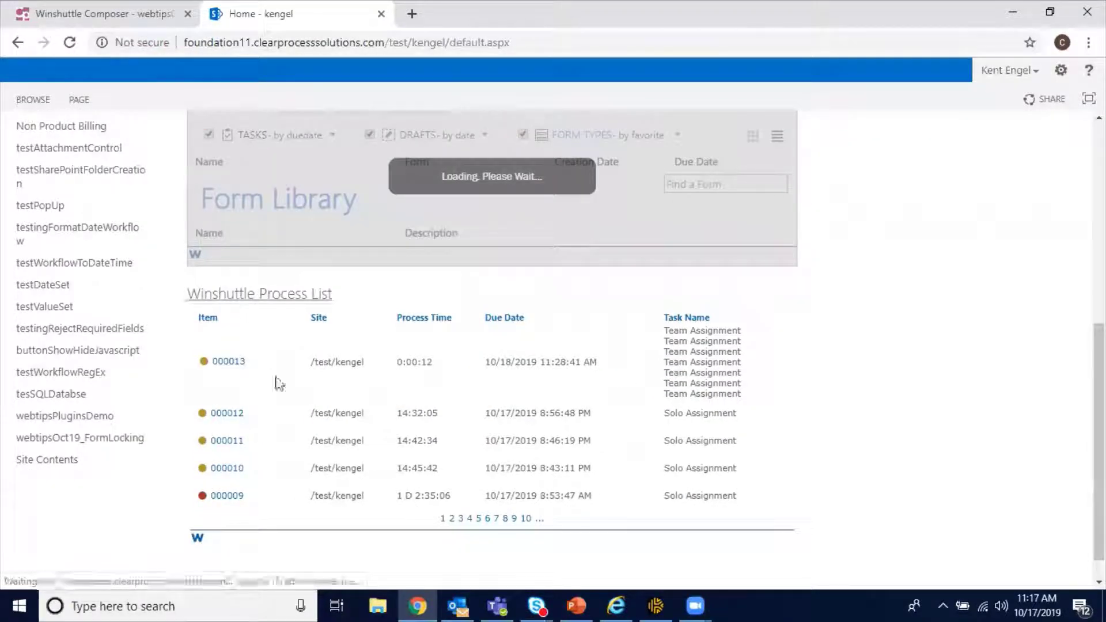
{"action": "scroll", "coordinate": [718, 383], "scroll_direction": "down", "scroll_amount": 9}
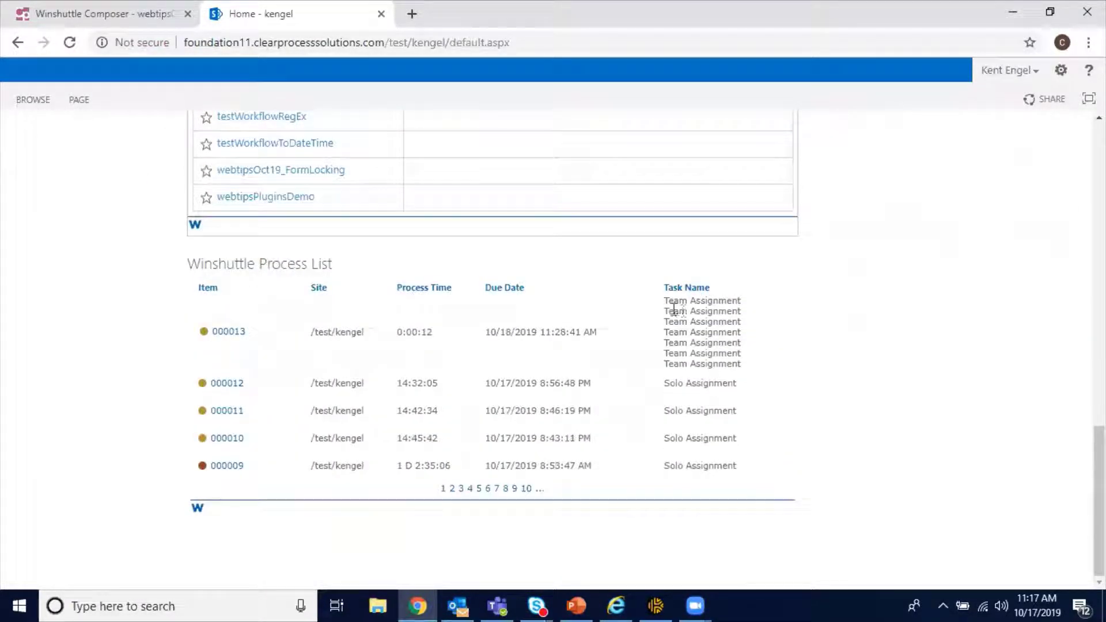
{"action": "left_click_drag", "start_coordinate": [674, 307], "coordinate": [743, 365]}
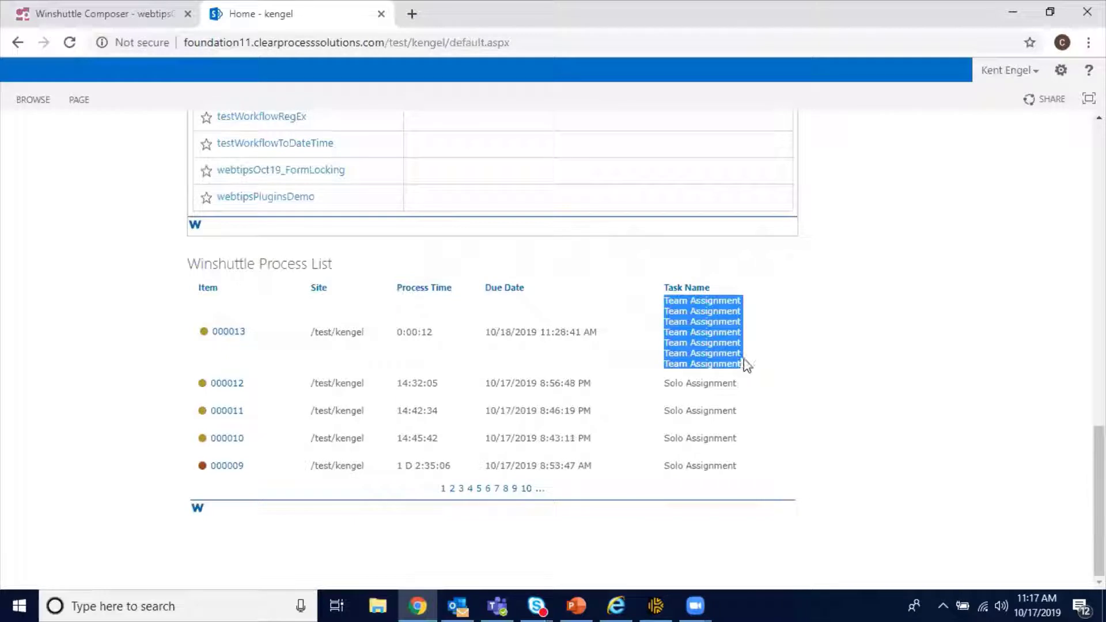
{"action": "left_click", "coordinate": [729, 363]}
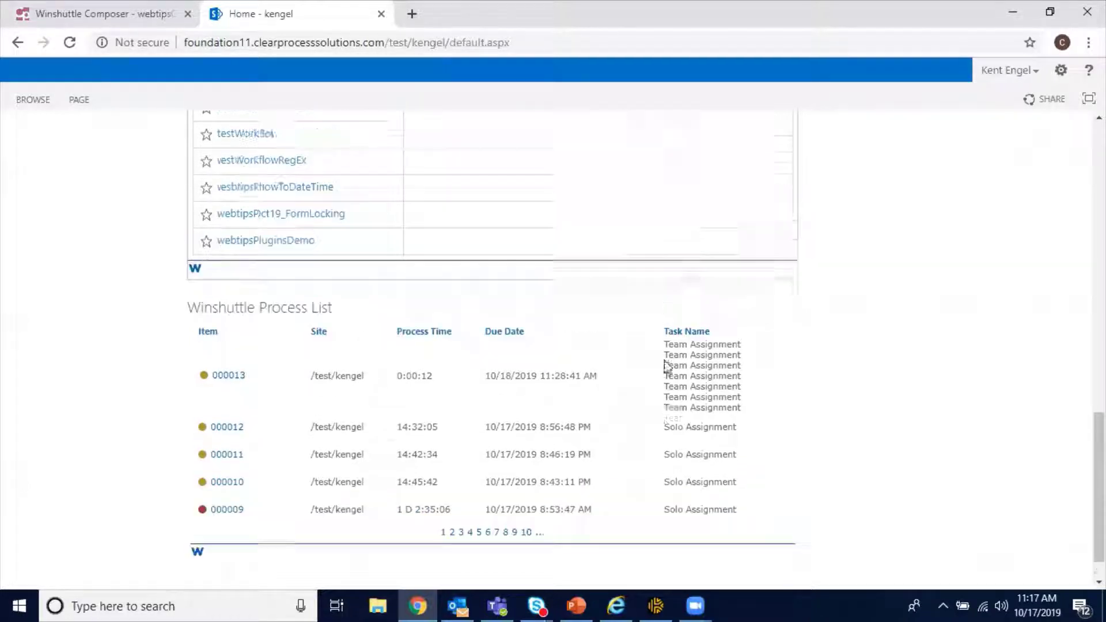
Open the new request's Team Assignment task from the Winshuttle Task List and accept the task.
{"action": "scroll", "coordinate": [667, 366], "scroll_direction": "up", "scroll_amount": 10}
{"action": "scroll", "coordinate": [529, 334], "scroll_direction": "up", "scroll_amount": 6}
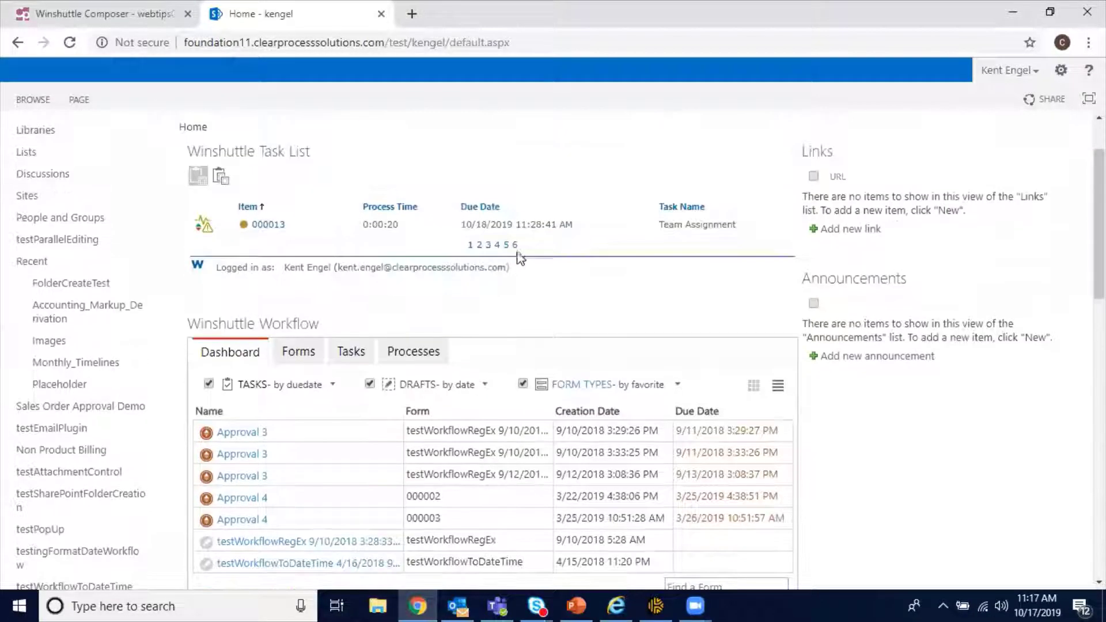
{"action": "scroll", "coordinate": [287, 300], "scroll_direction": "up", "scroll_amount": 2}
{"action": "left_click", "coordinate": [271, 306]}
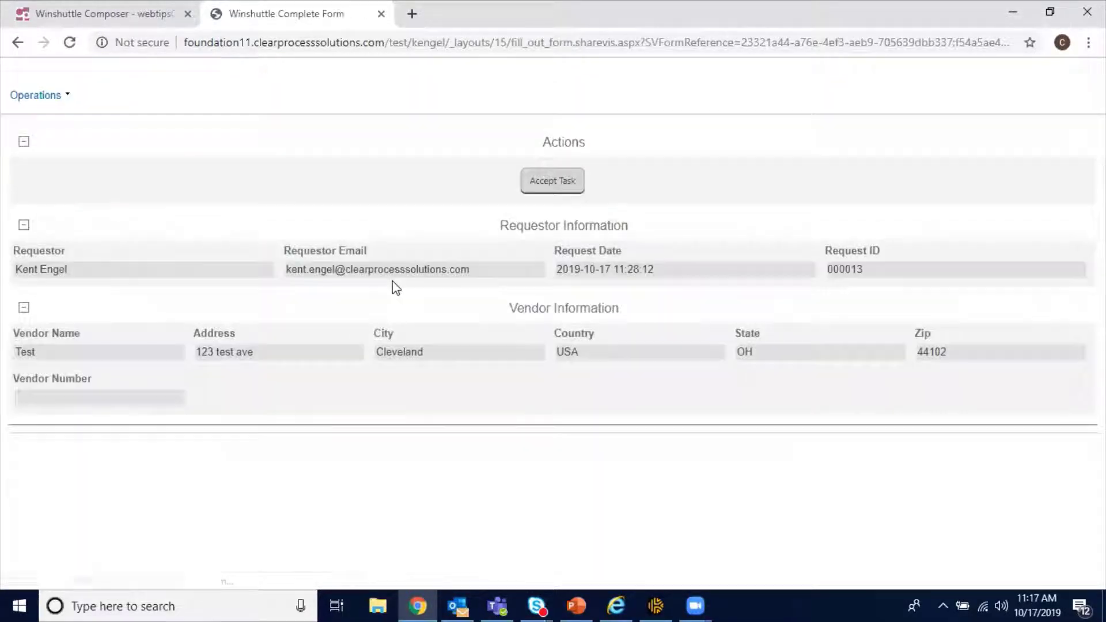
{"action": "left_click", "coordinate": [568, 185]}
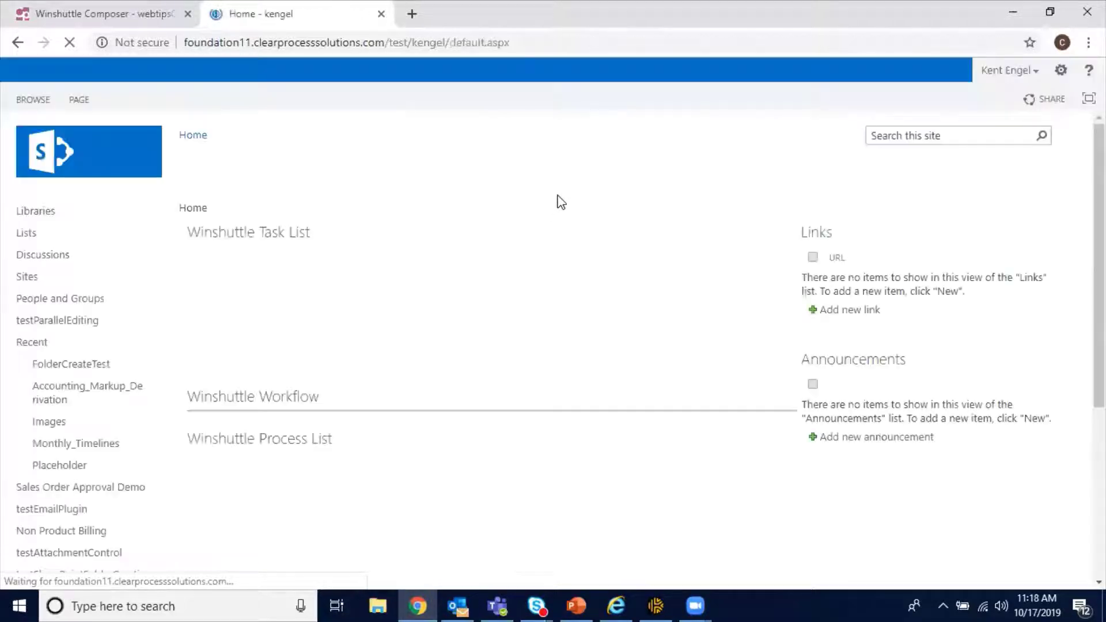
Check the accepted request's current task name in the Winshuttle Process List, and return to the Winshuttle Task List.
{"action": "scroll", "coordinate": [557, 205], "scroll_direction": "down", "scroll_amount": 2}
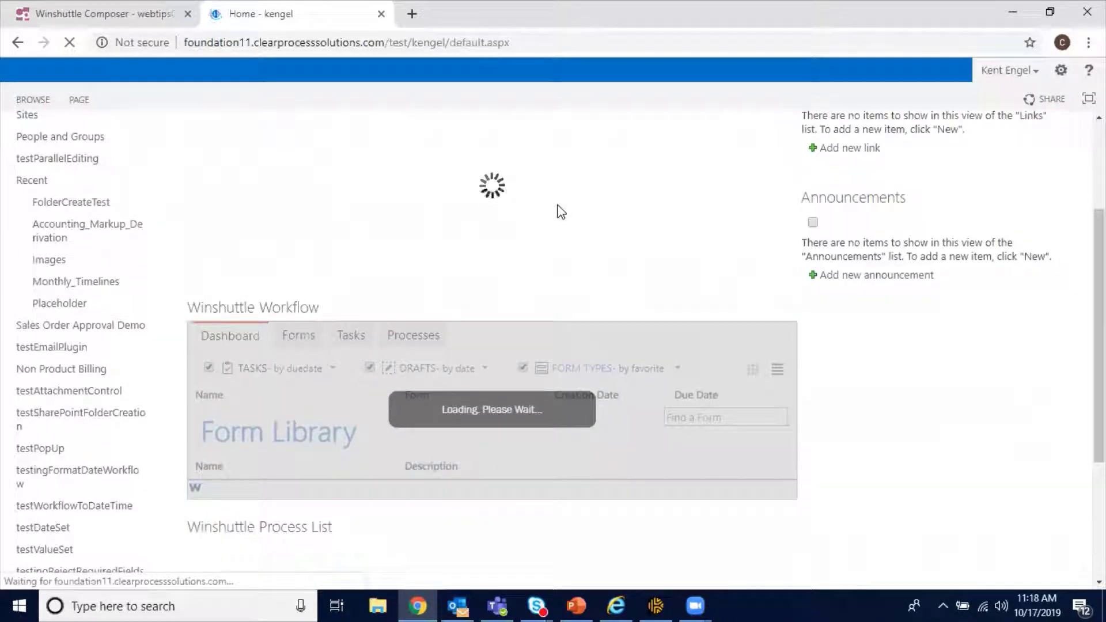
{"action": "scroll", "coordinate": [526, 248], "scroll_direction": "down", "scroll_amount": 2}
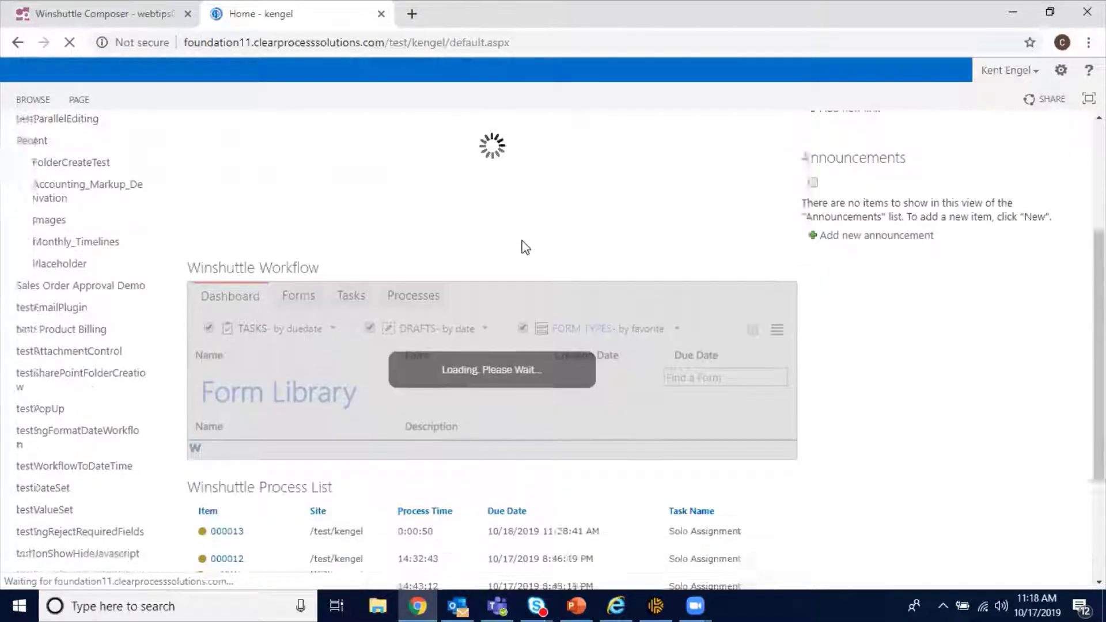
{"action": "scroll", "coordinate": [436, 246], "scroll_direction": "down", "scroll_amount": 1}
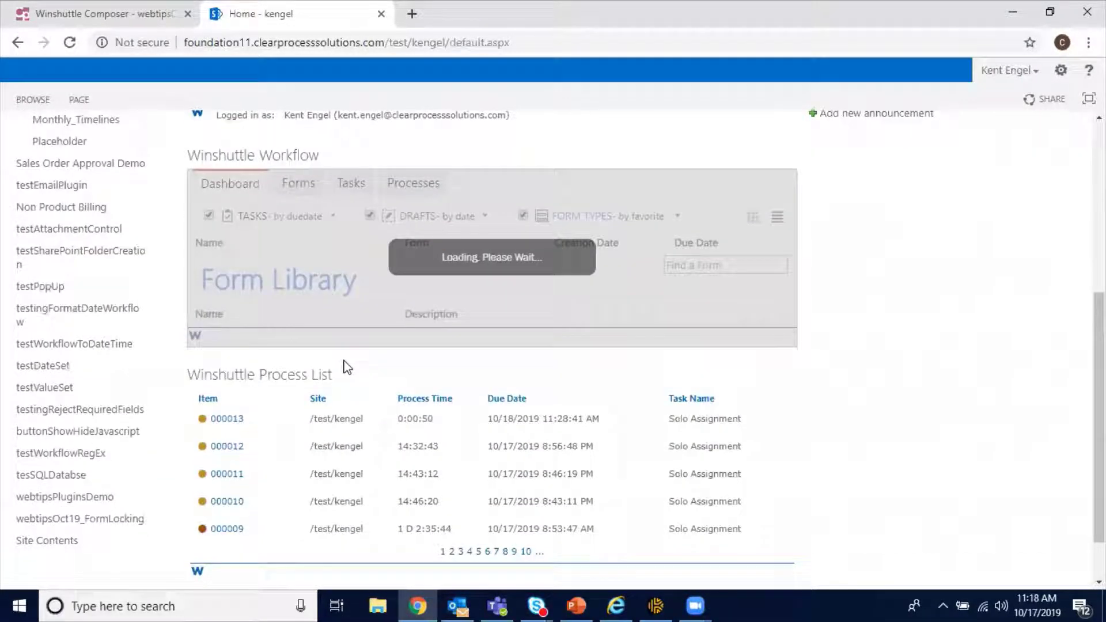
{"action": "left_click_drag", "start_coordinate": [669, 416], "coordinate": [738, 427]}
{"action": "scroll", "coordinate": [704, 422], "scroll_direction": "up", "scroll_amount": 1}
{"action": "scroll", "coordinate": [704, 422], "scroll_direction": "up", "scroll_amount": 5}
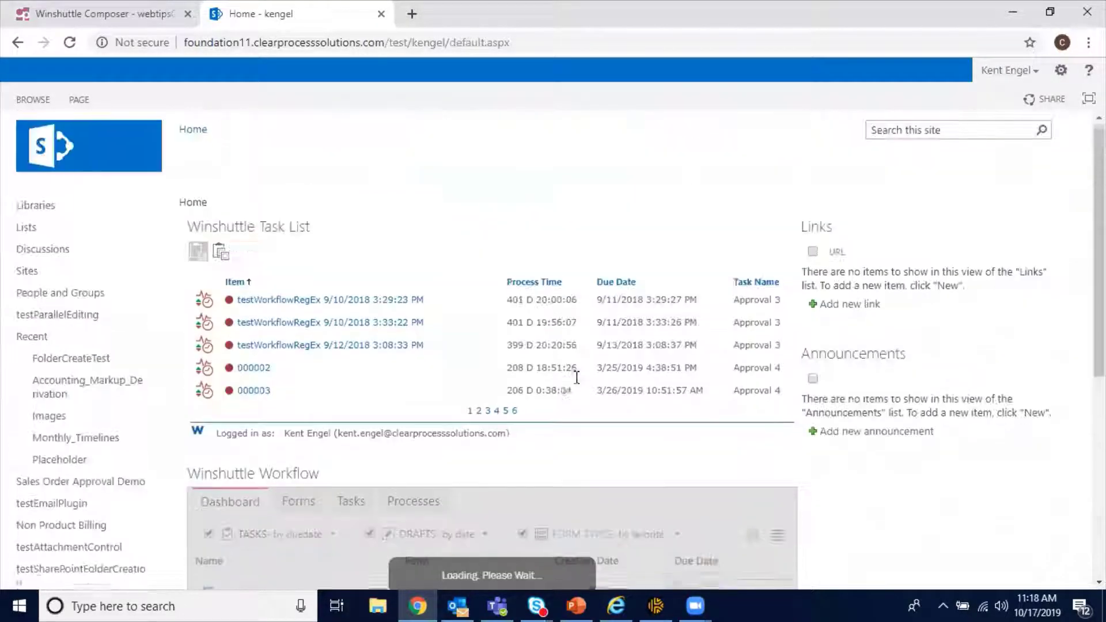
Open the new request's Solo Assignment task from page 6 of the Winshuttle Task List and lock its form.
{"action": "left_click", "coordinate": [515, 416]}
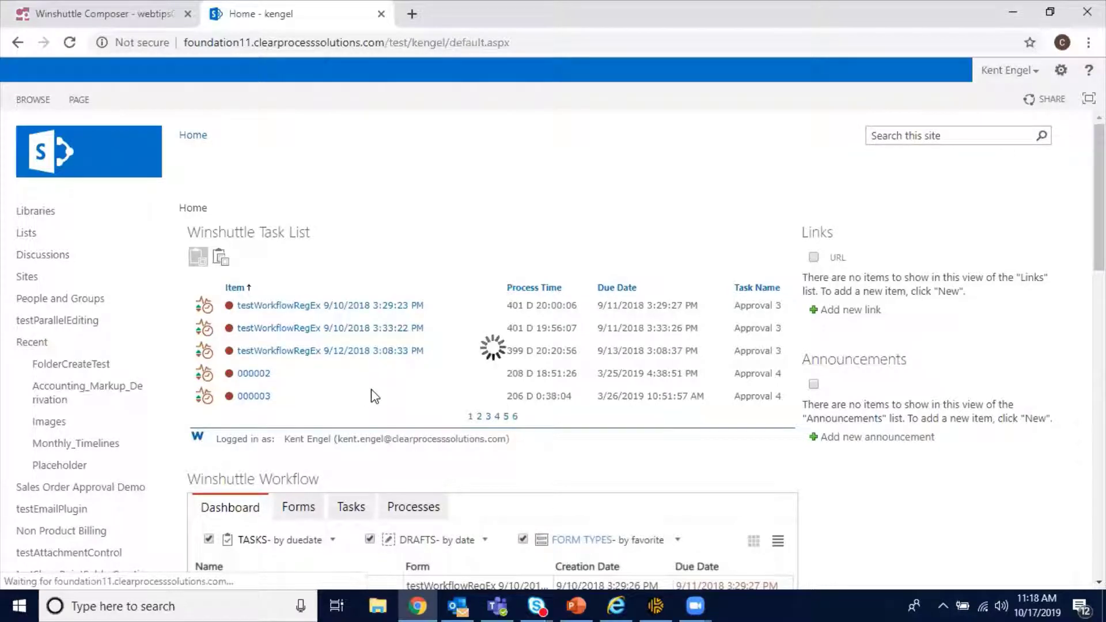
{"action": "left_click", "coordinate": [276, 310]}
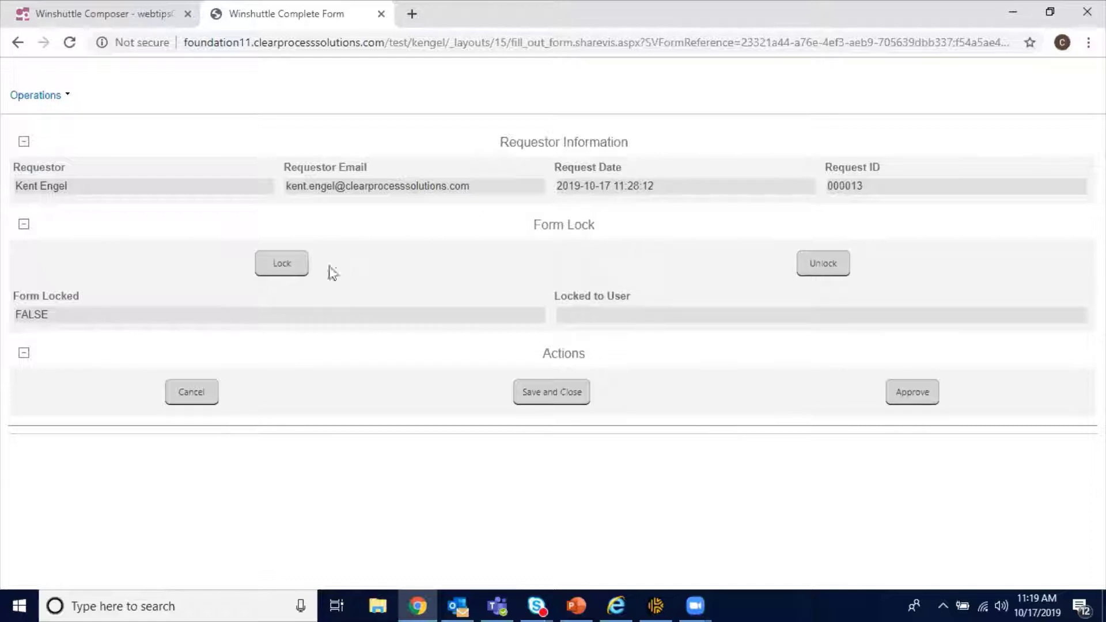
{"action": "left_click", "coordinate": [281, 265]}
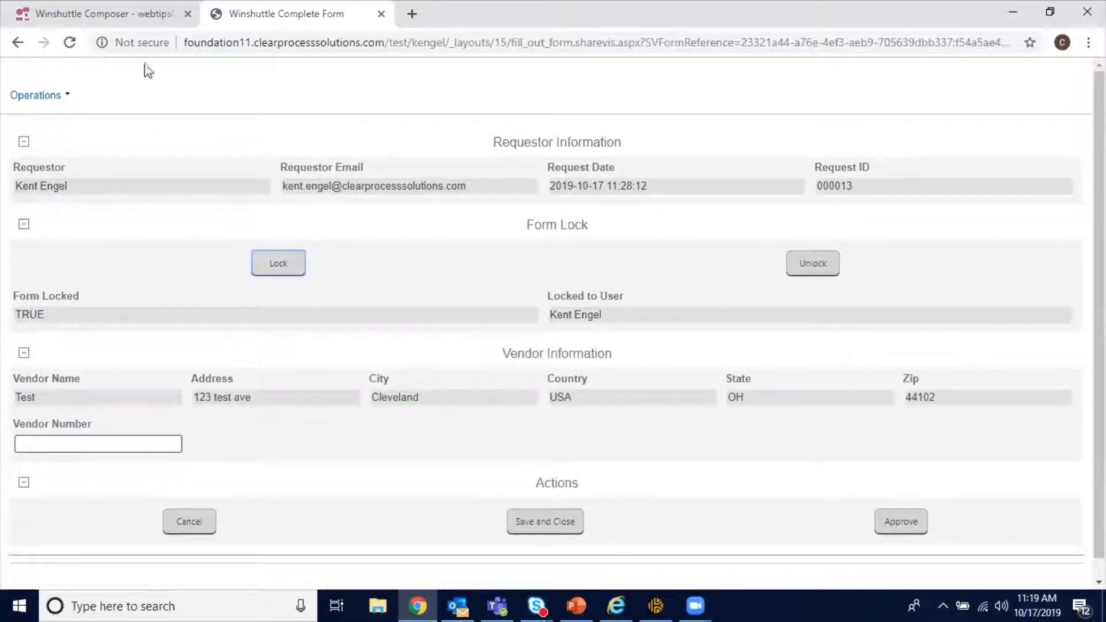
Examine the Form Lock and Vendor Information groups of the Approver View in Winshuttle Composer, and return to the request form.
{"action": "left_click", "coordinate": [125, 13]}
{"action": "left_click", "coordinate": [224, 73]}
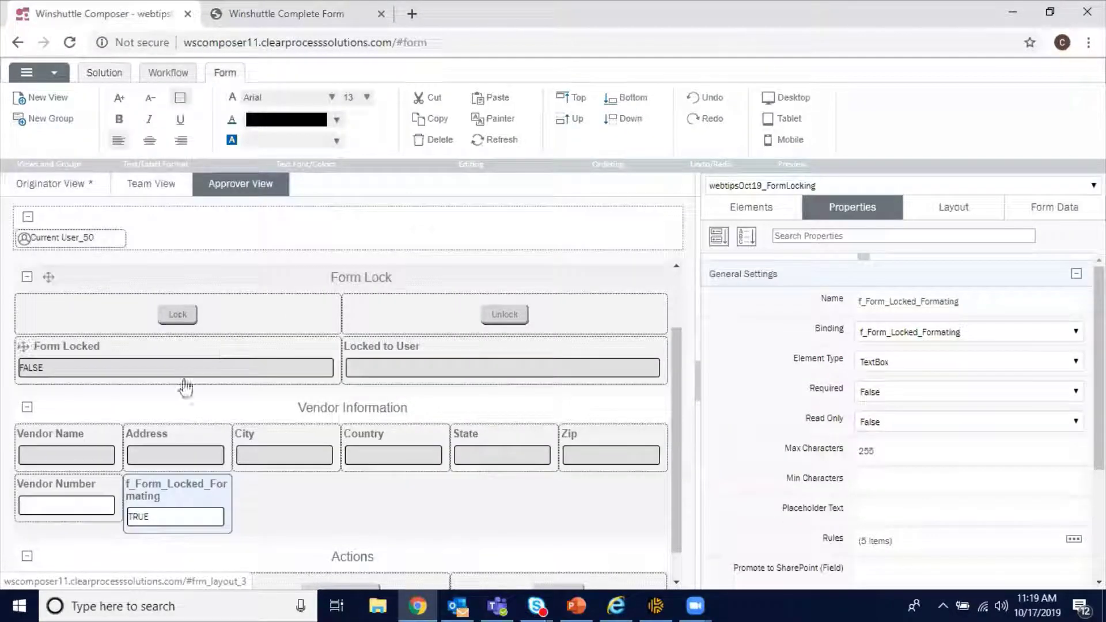
{"action": "scroll", "coordinate": [185, 386], "scroll_direction": "down", "scroll_amount": 1}
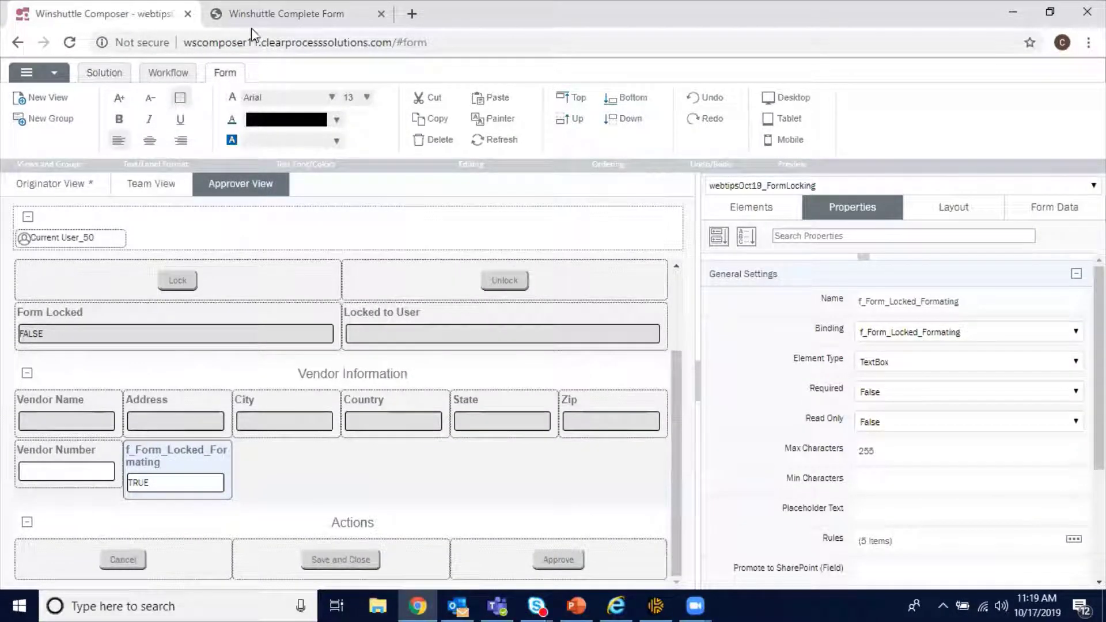
{"action": "left_click", "coordinate": [299, 13]}
Demonstrate the form lock by unlocking and relocking the form twice, selecting the Vendor Number field whenever the form is locked.
{"action": "left_click", "coordinate": [71, 444]}
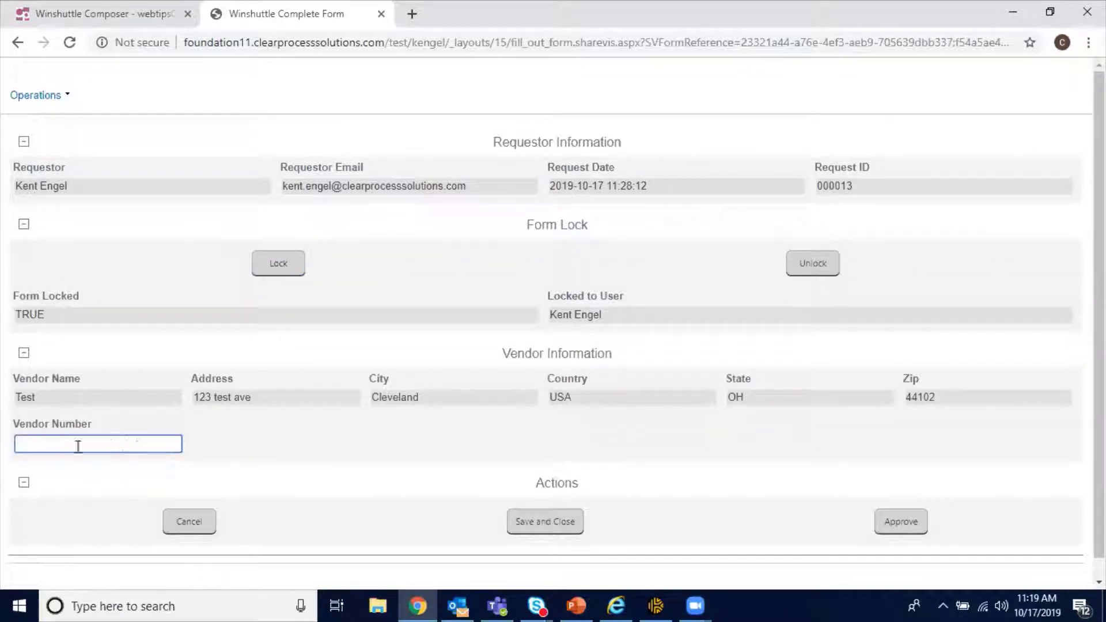
{"action": "left_click", "coordinate": [806, 269]}
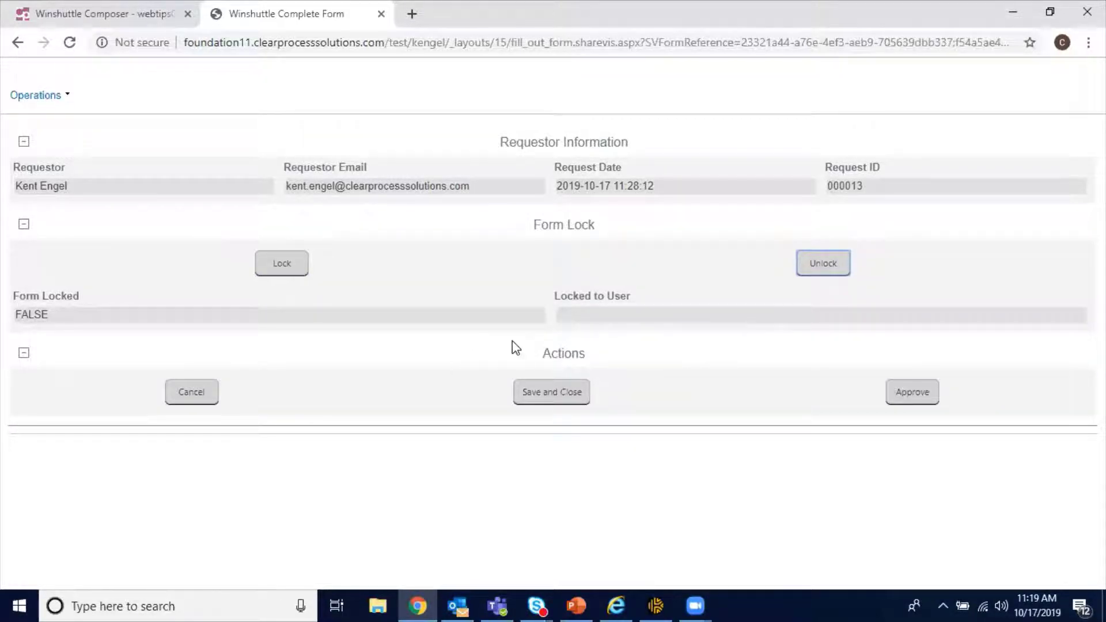
{"action": "left_click", "coordinate": [302, 269]}
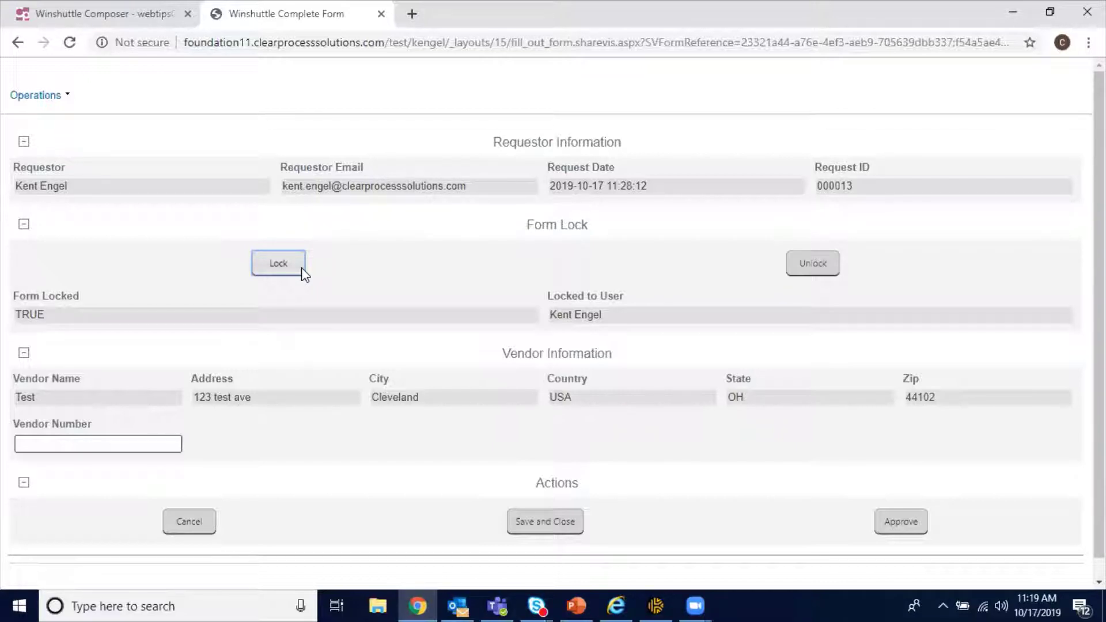
{"action": "left_click", "coordinate": [173, 445]}
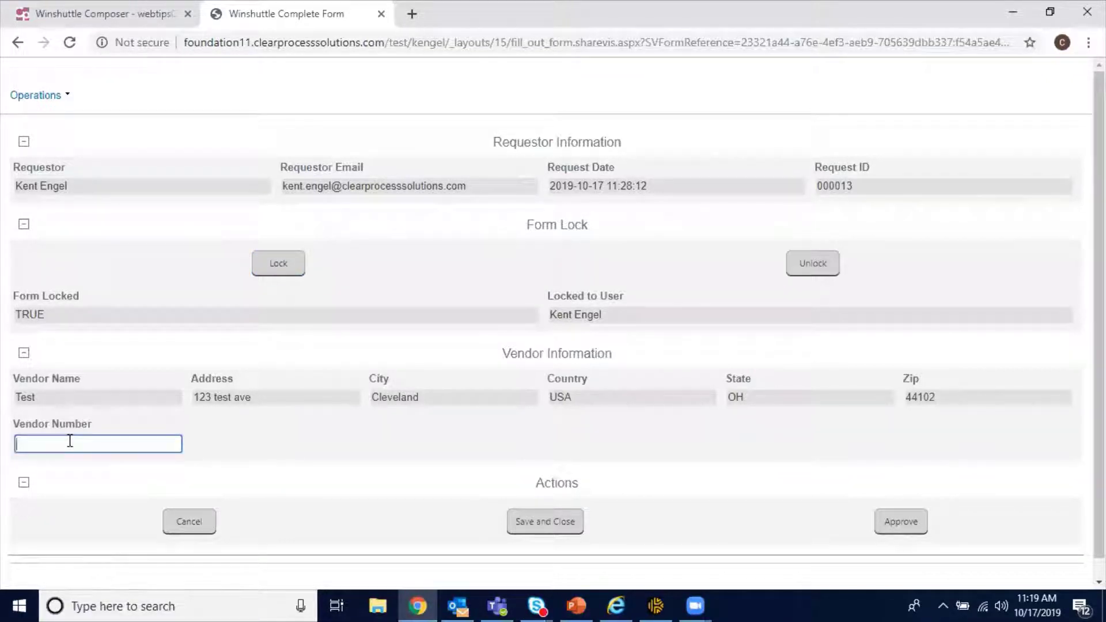
{"action": "left_click", "coordinate": [807, 265]}
{"action": "left_click", "coordinate": [304, 267]}
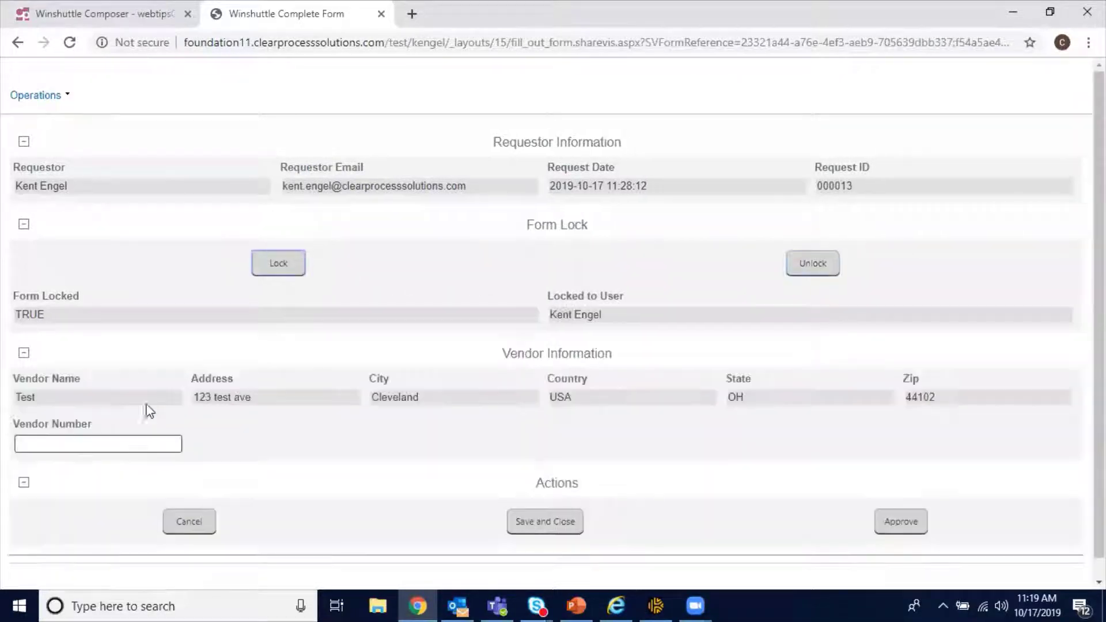
{"action": "left_click", "coordinate": [68, 446]}
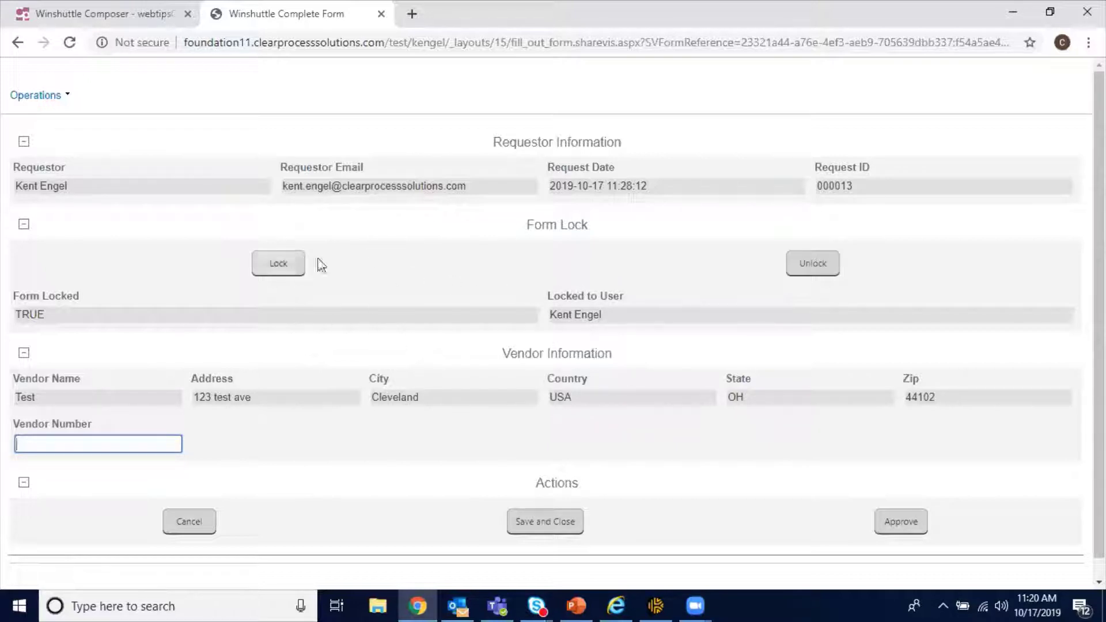
Check the second account's Winshuttle Task List and Process List in Internet Explorer, and return to the request form in Chrome.
{"action": "left_click", "coordinate": [615, 604]}
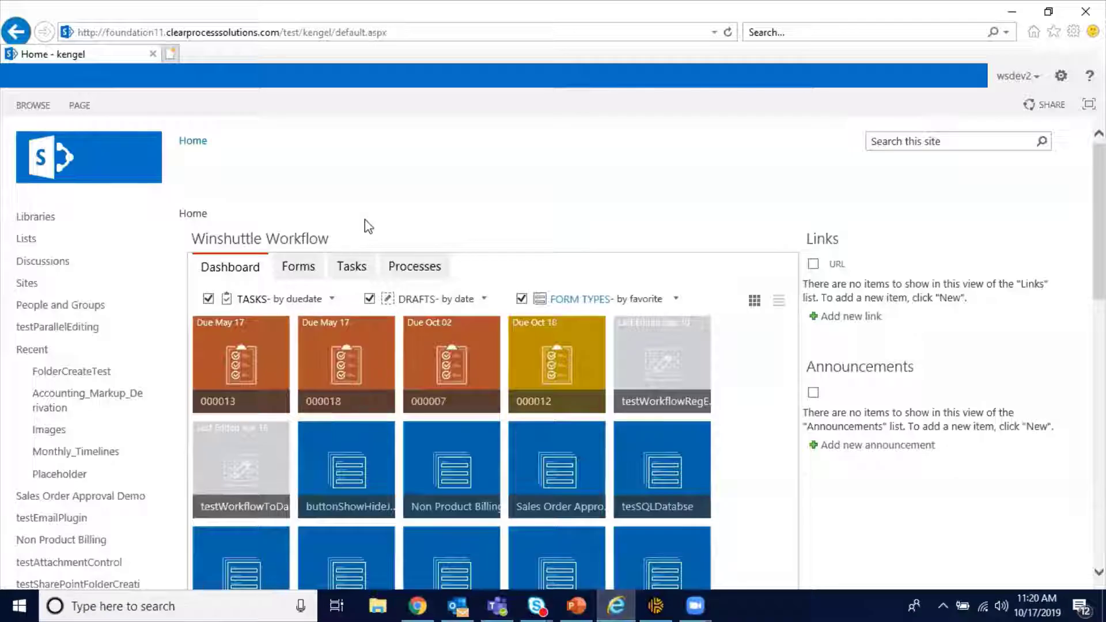
{"action": "scroll", "coordinate": [474, 227], "scroll_direction": "down", "scroll_amount": 10}
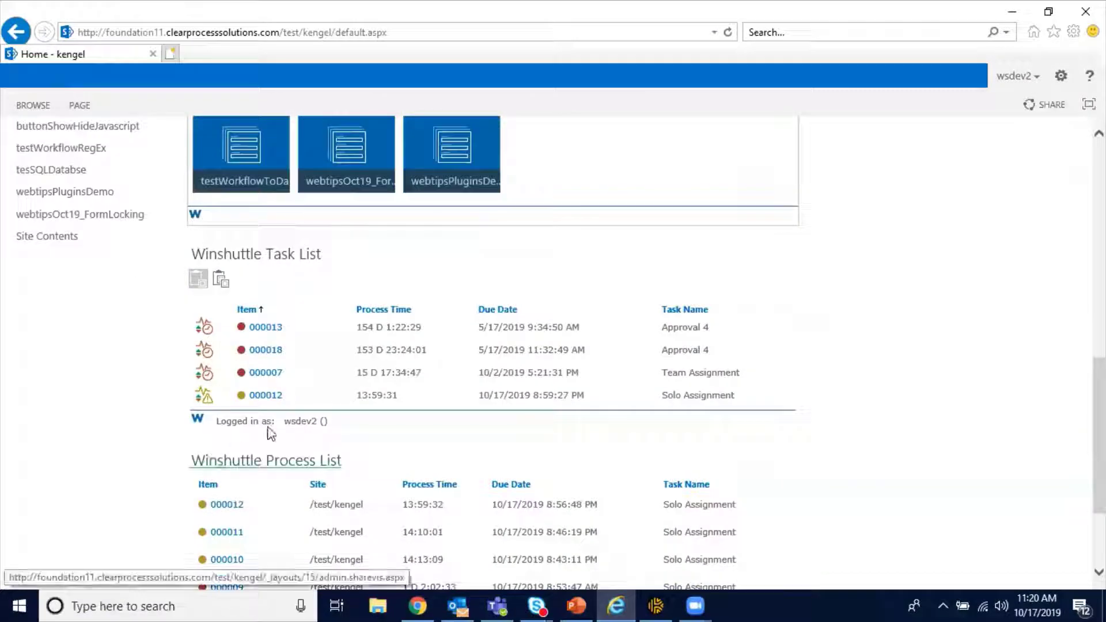
{"action": "scroll", "coordinate": [294, 419], "scroll_direction": "down", "scroll_amount": 3}
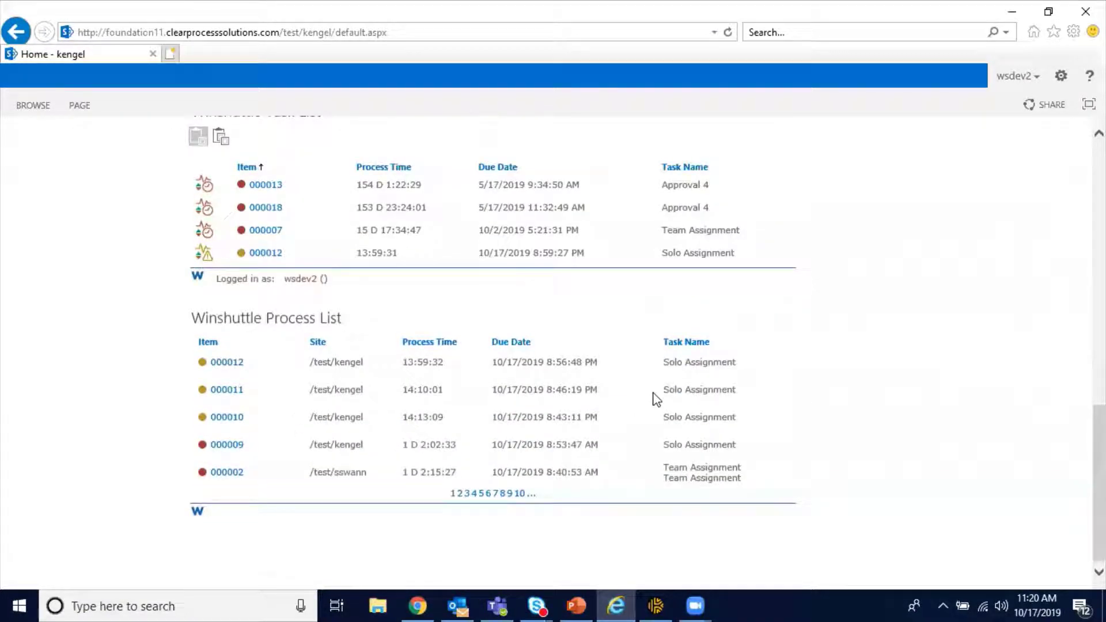
{"action": "left_click", "coordinate": [418, 606]}
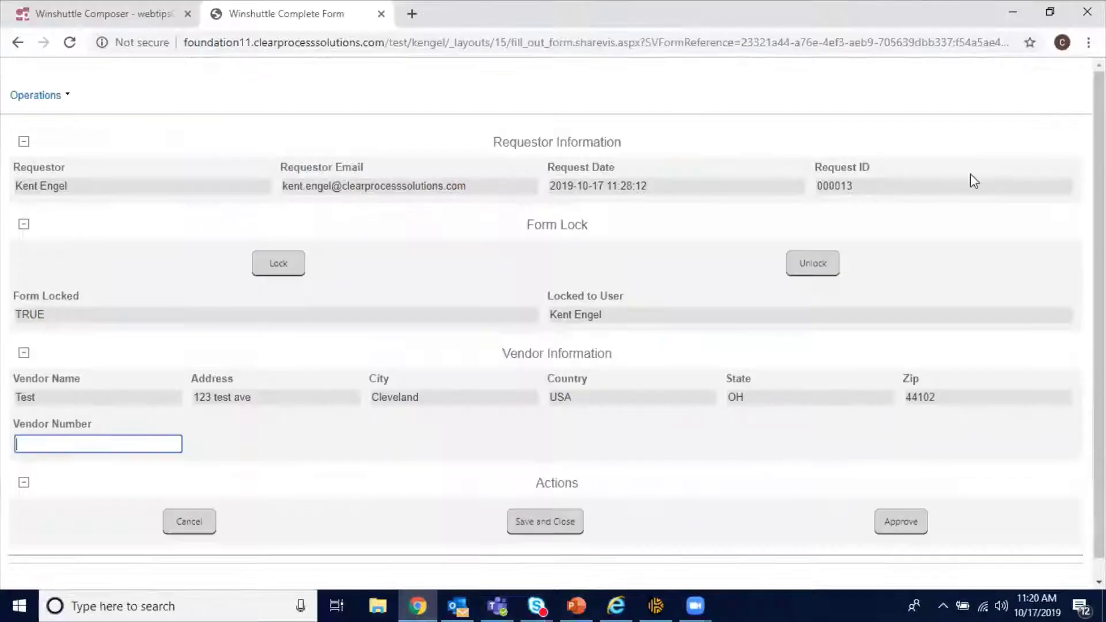
Close the new request's form in Chrome and confirm leaving the page.
{"action": "left_click", "coordinate": [87, 95]}
{"action": "left_click", "coordinate": [26, 123]}
{"action": "left_click", "coordinate": [632, 134]}
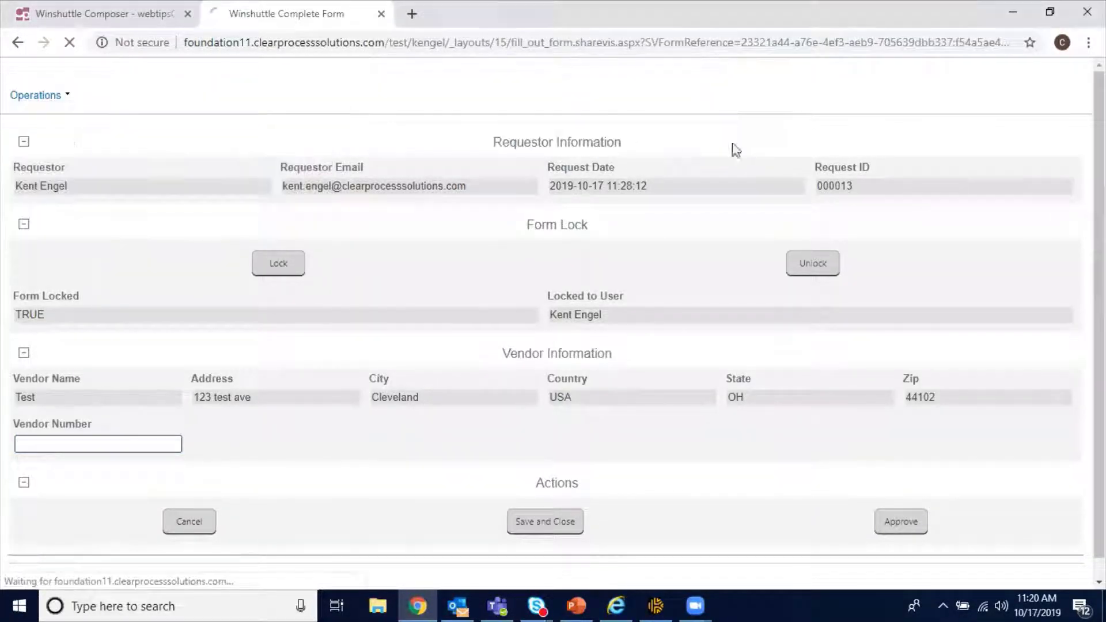
Switch to Internet Explorer and open the second account's Solo Assignment task from the Winshuttle Task List.
{"action": "left_click", "coordinate": [631, 598]}
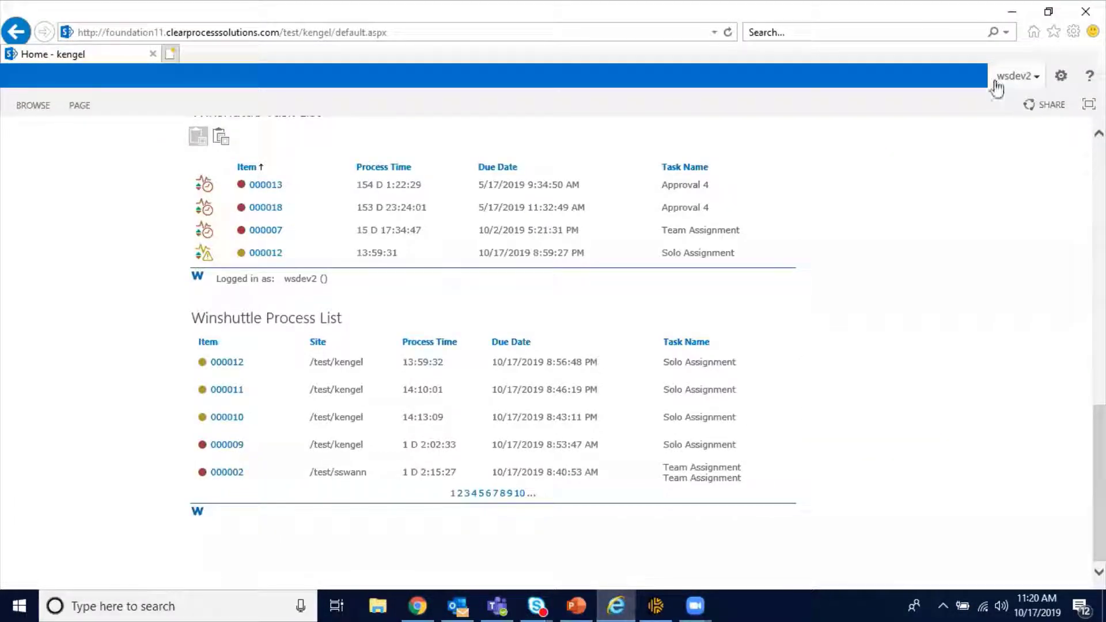
{"action": "scroll", "coordinate": [420, 334], "scroll_direction": "up", "scroll_amount": 10}
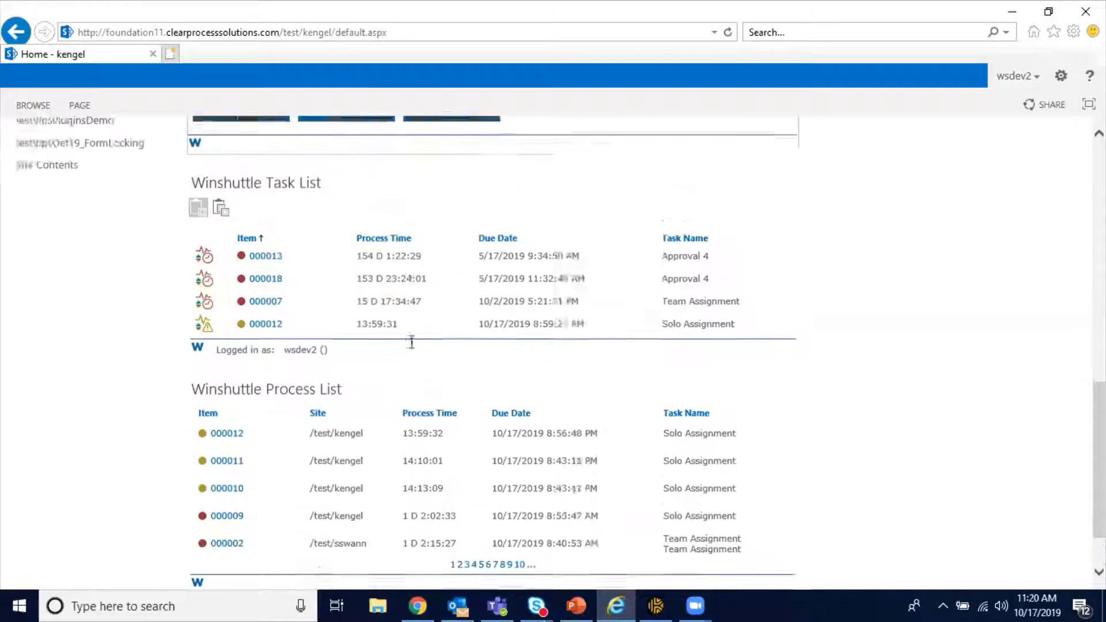
{"action": "scroll", "coordinate": [358, 353], "scroll_direction": "down", "scroll_amount": 7}
{"action": "scroll", "coordinate": [359, 352], "scroll_direction": "down", "scroll_amount": 3}
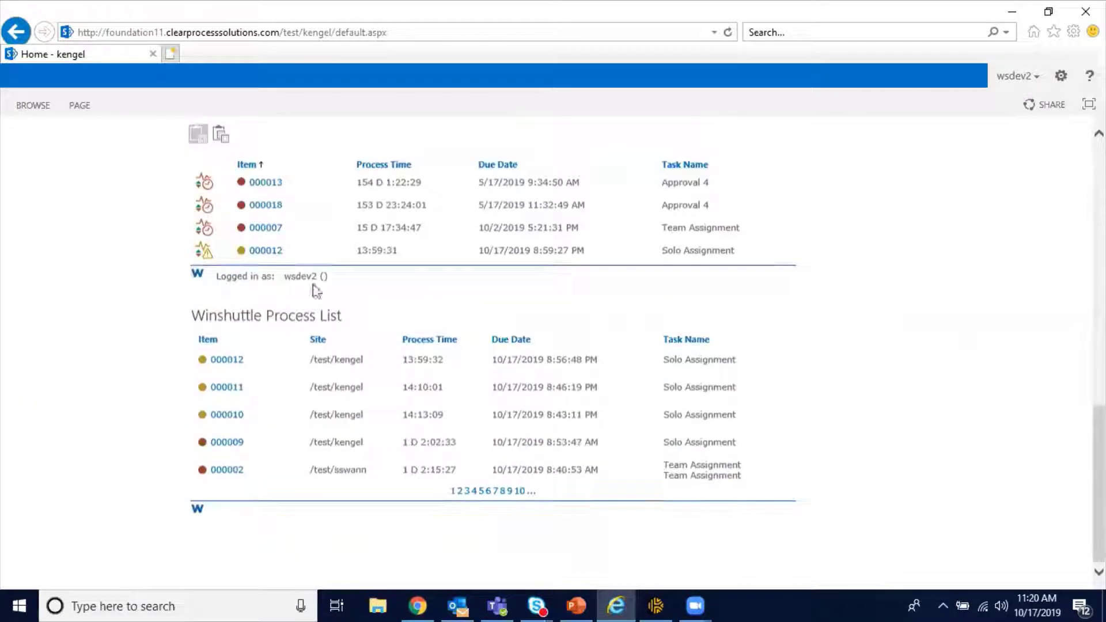
{"action": "left_click", "coordinate": [275, 256]}
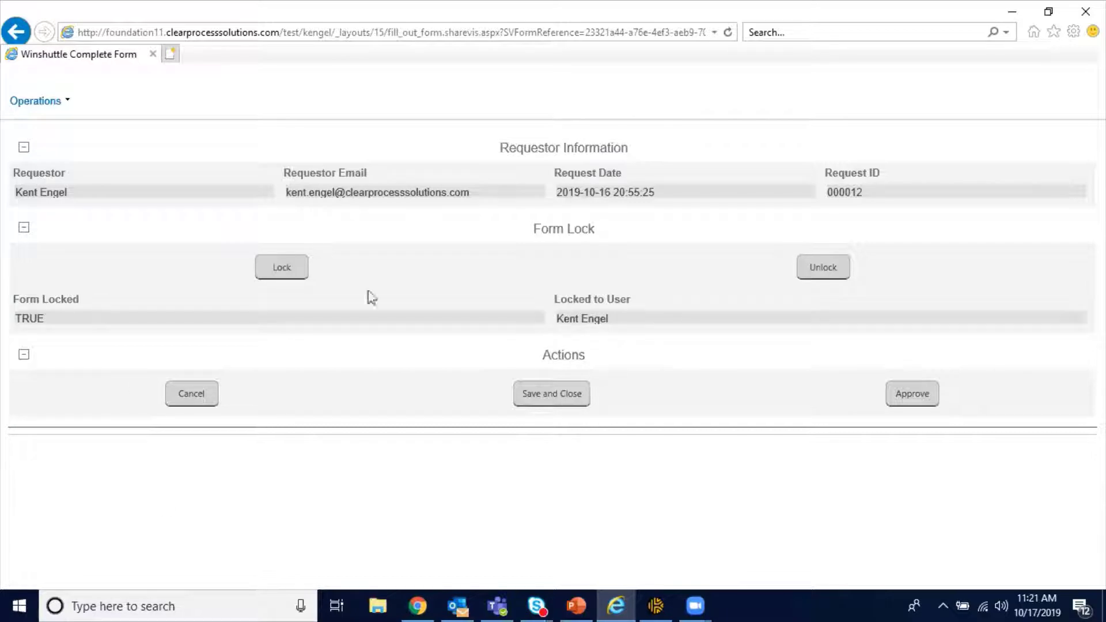
Try to lock the form that is already locked to another user, and cancel the lock confirmation.
{"action": "left_click", "coordinate": [275, 275]}
{"action": "left_click_drag", "start_coordinate": [518, 268], "coordinate": [519, 206]}
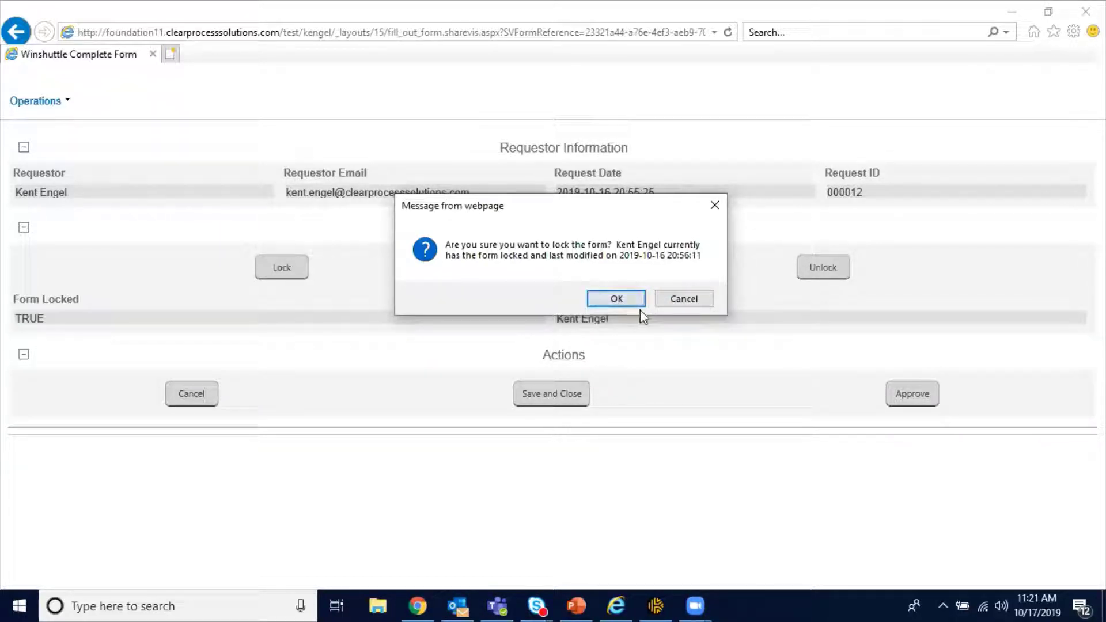
{"action": "left_click", "coordinate": [685, 300]}
Close the locked request's form and leave the page without saving changes.
{"action": "left_click", "coordinate": [72, 104]}
{"action": "left_click", "coordinate": [242, 137]}
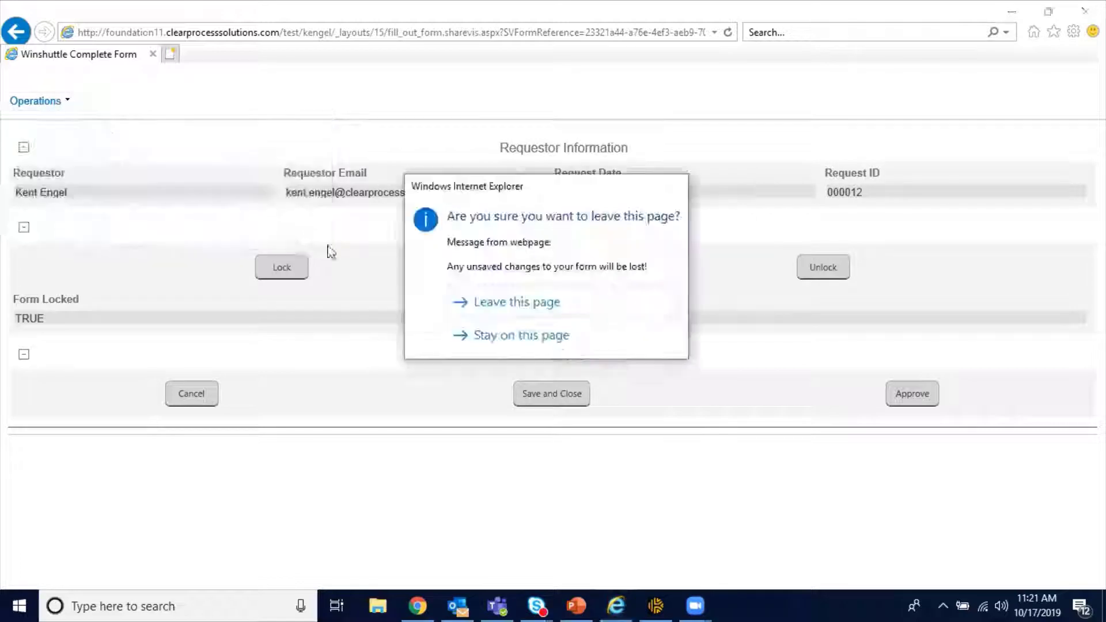
{"action": "left_click", "coordinate": [605, 301]}
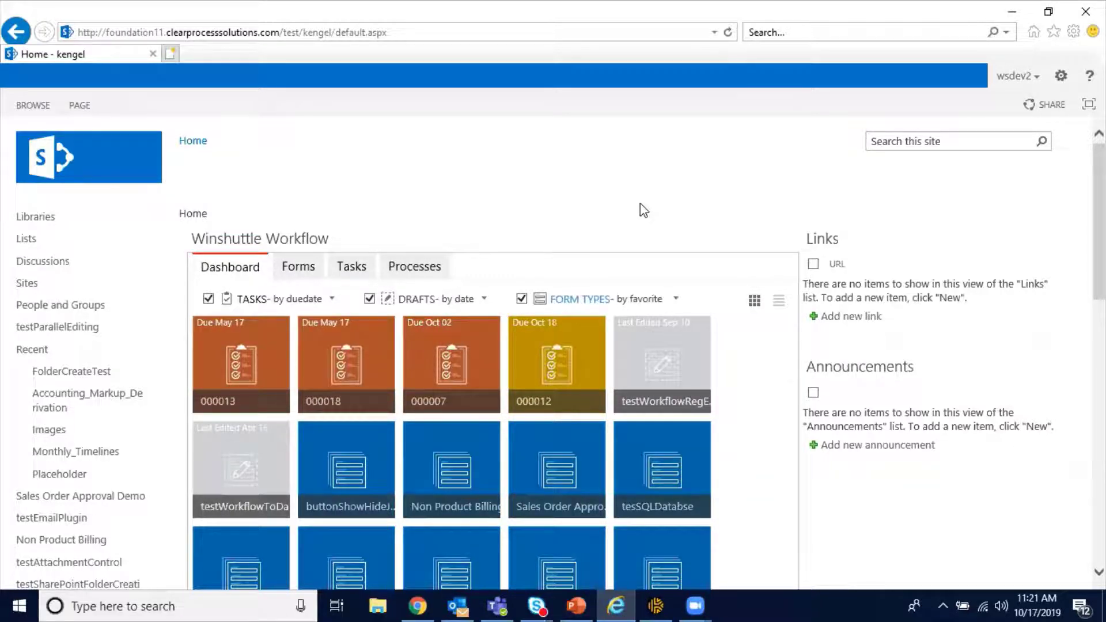
Reopen the Solo Assignment task to examine its Form Lock section, and leave the form without saving.
{"action": "scroll", "coordinate": [637, 209], "scroll_direction": "down", "scroll_amount": 10}
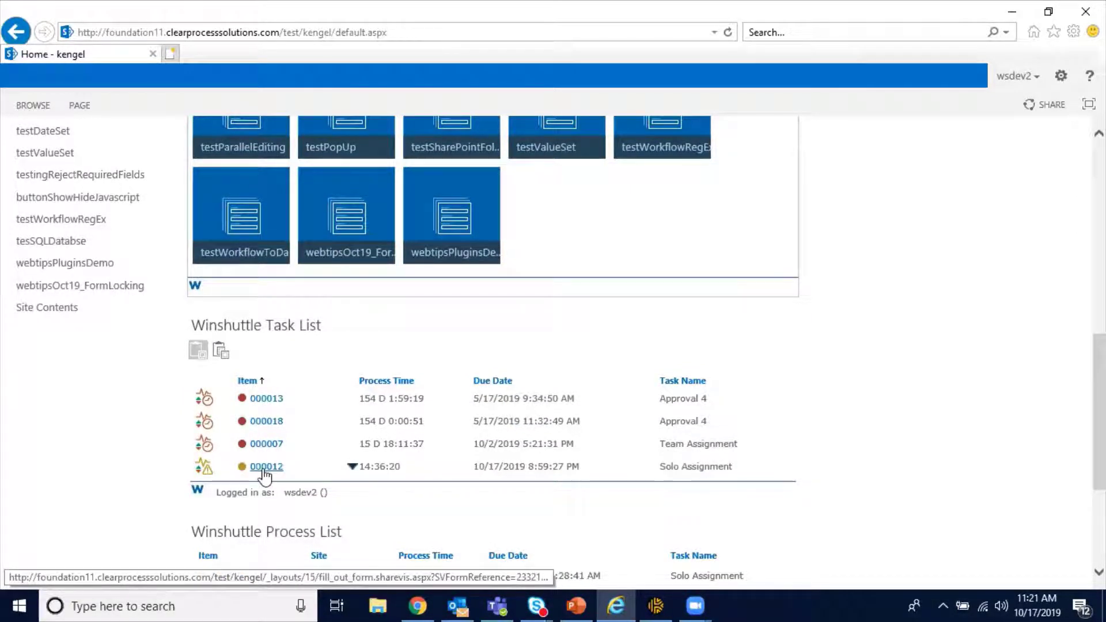
{"action": "left_click", "coordinate": [264, 470]}
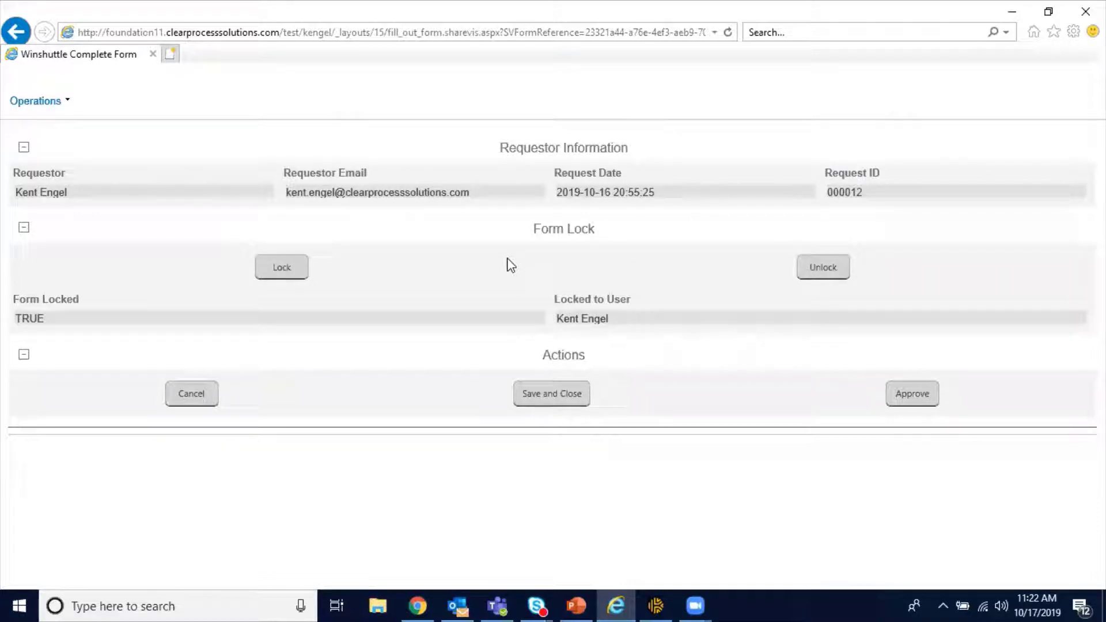
{"action": "left_click", "coordinate": [70, 102]}
{"action": "left_click", "coordinate": [98, 125]}
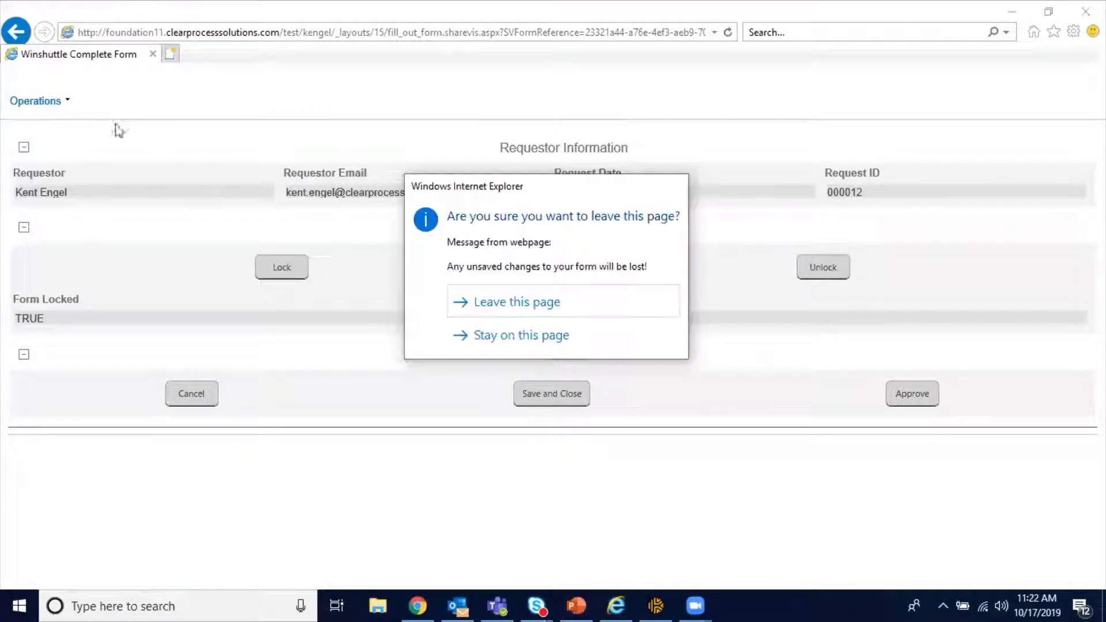
{"action": "left_click", "coordinate": [585, 305]}
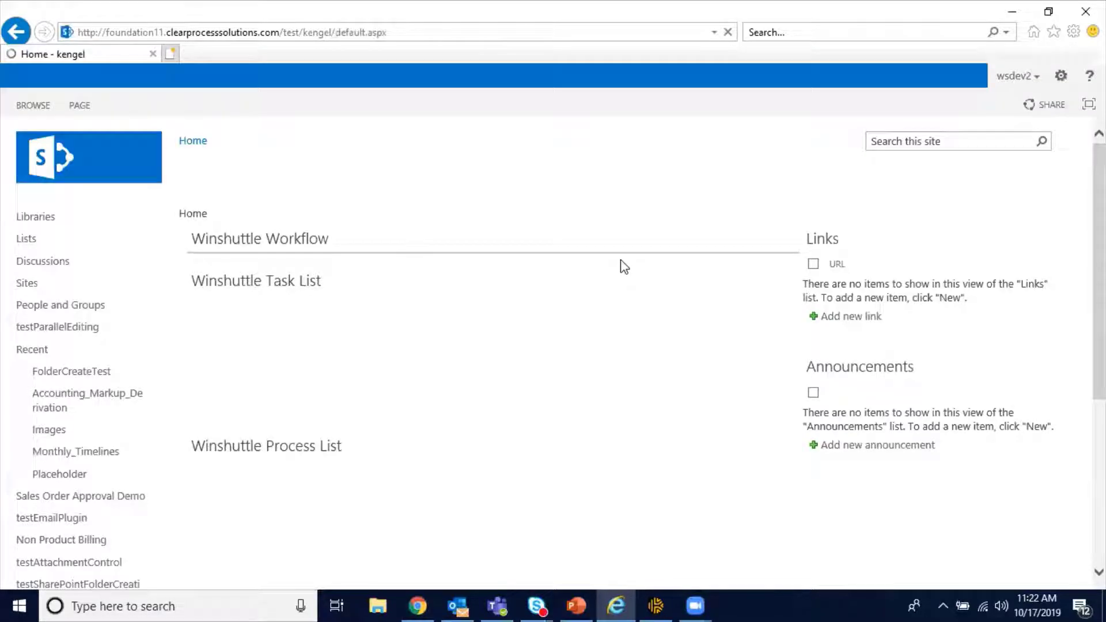
Switch to the WebtipsOctober2019 presentation in PowerPoint, start the slide show from slide 10, and advance to the In Conclusion slide.
{"action": "mouse_move", "coordinate": [590, 598]}
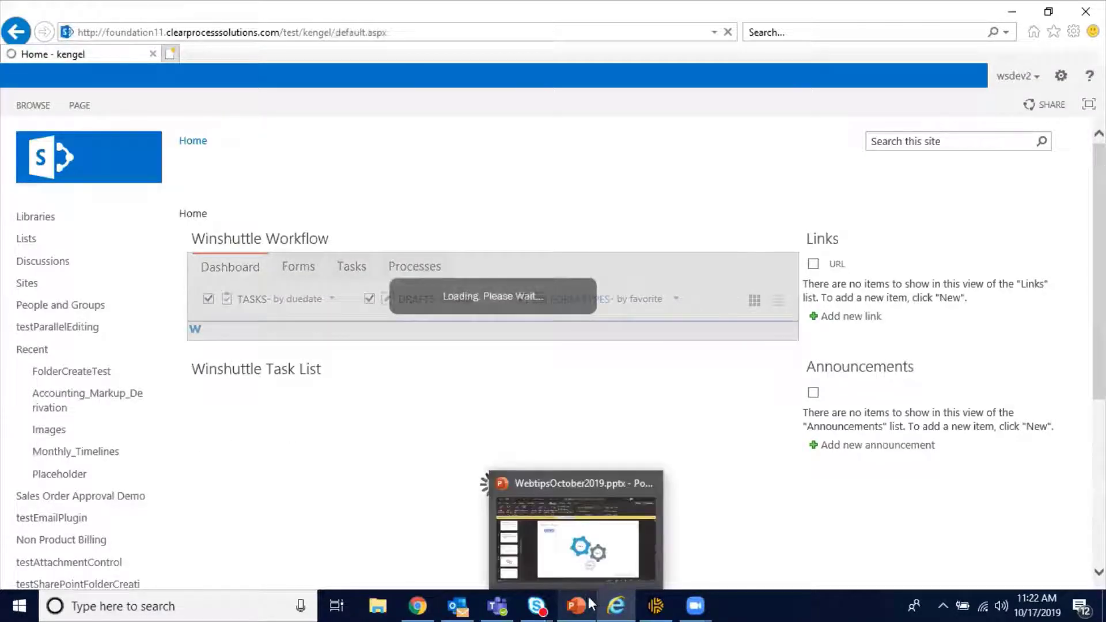
{"action": "left_click", "coordinate": [590, 603]}
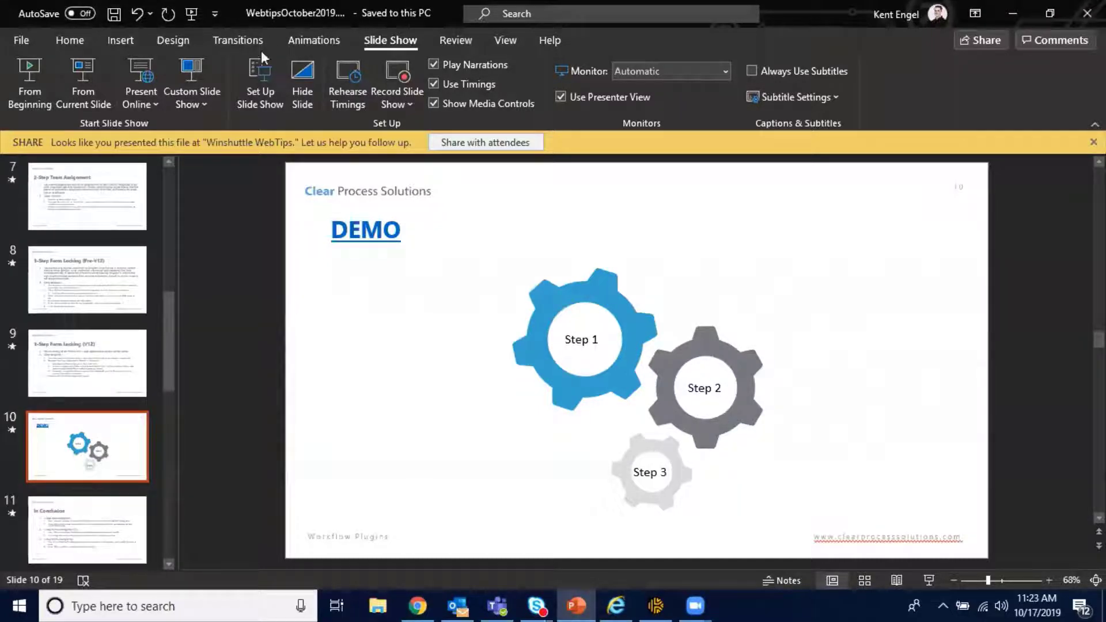
{"action": "left_click", "coordinate": [69, 83]}
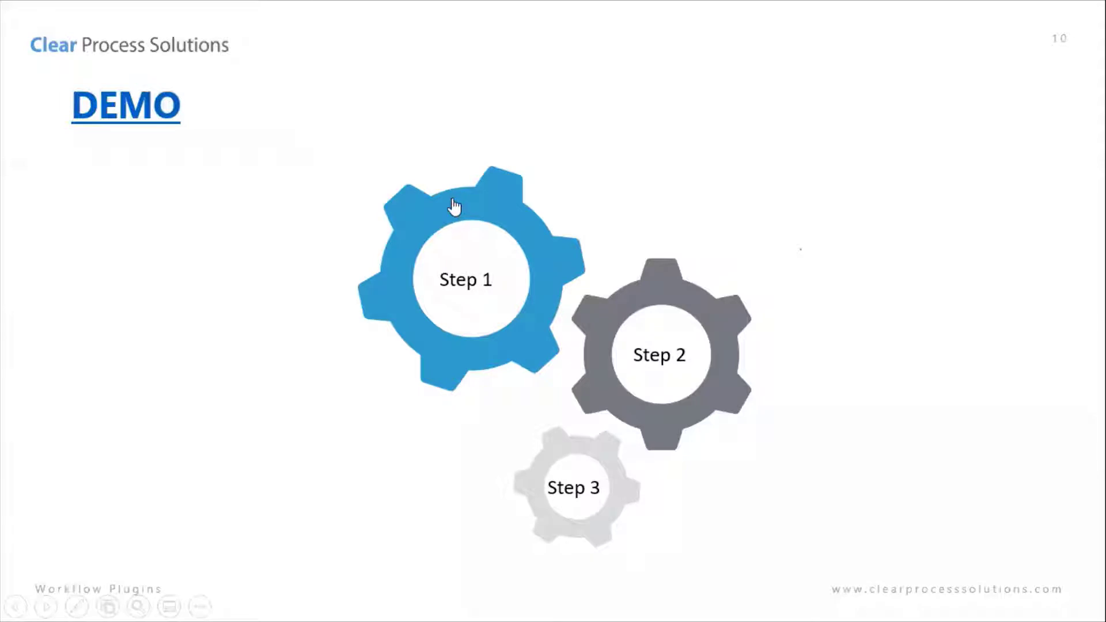
{"action": "left_click", "coordinate": [394, 100]}
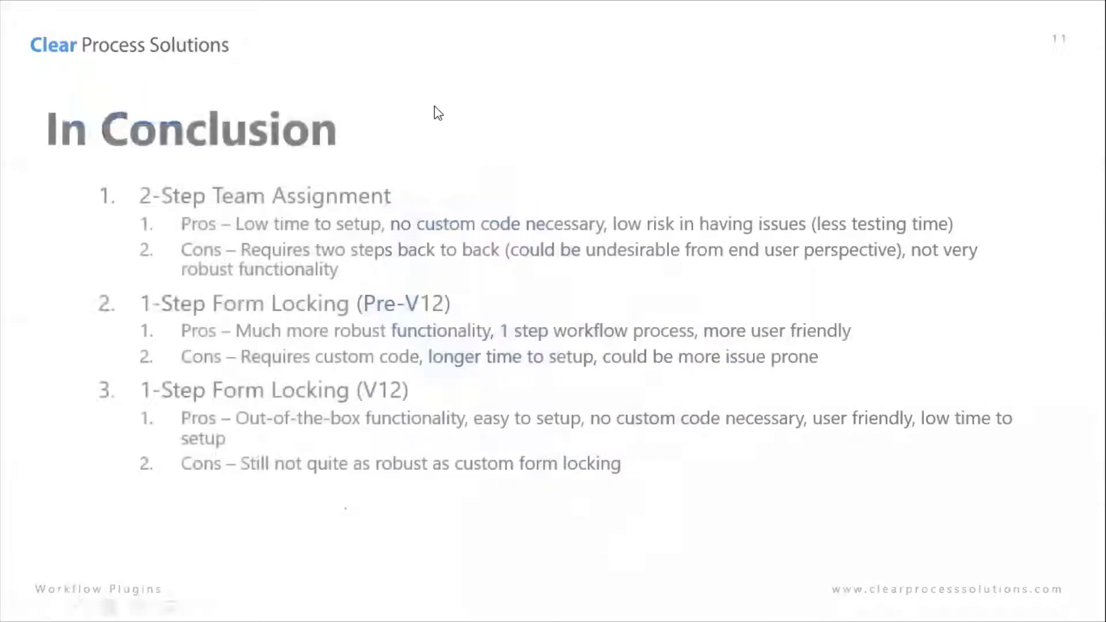